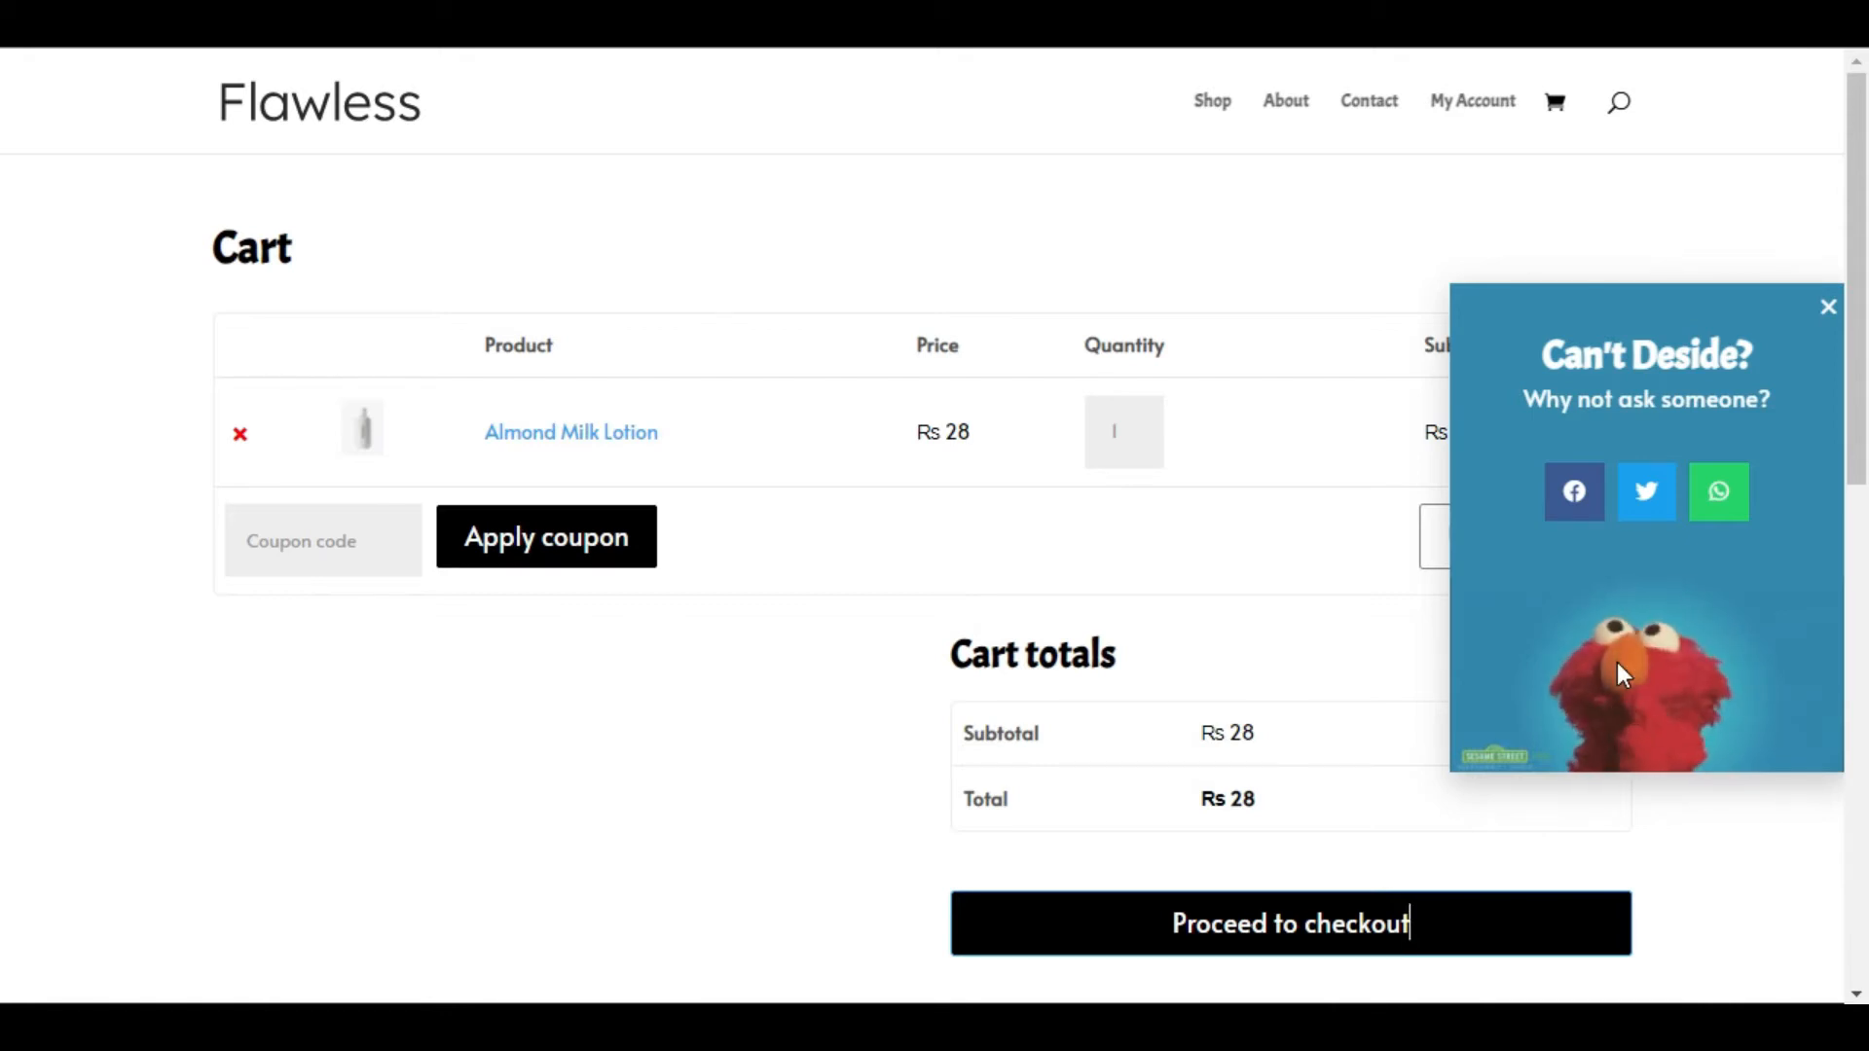
# Find the add-popup command through the Finder and create a new popup template named "cart popup"
pyautogui.hotkey('ctrl', 'e')
pyautogui.write('pop')
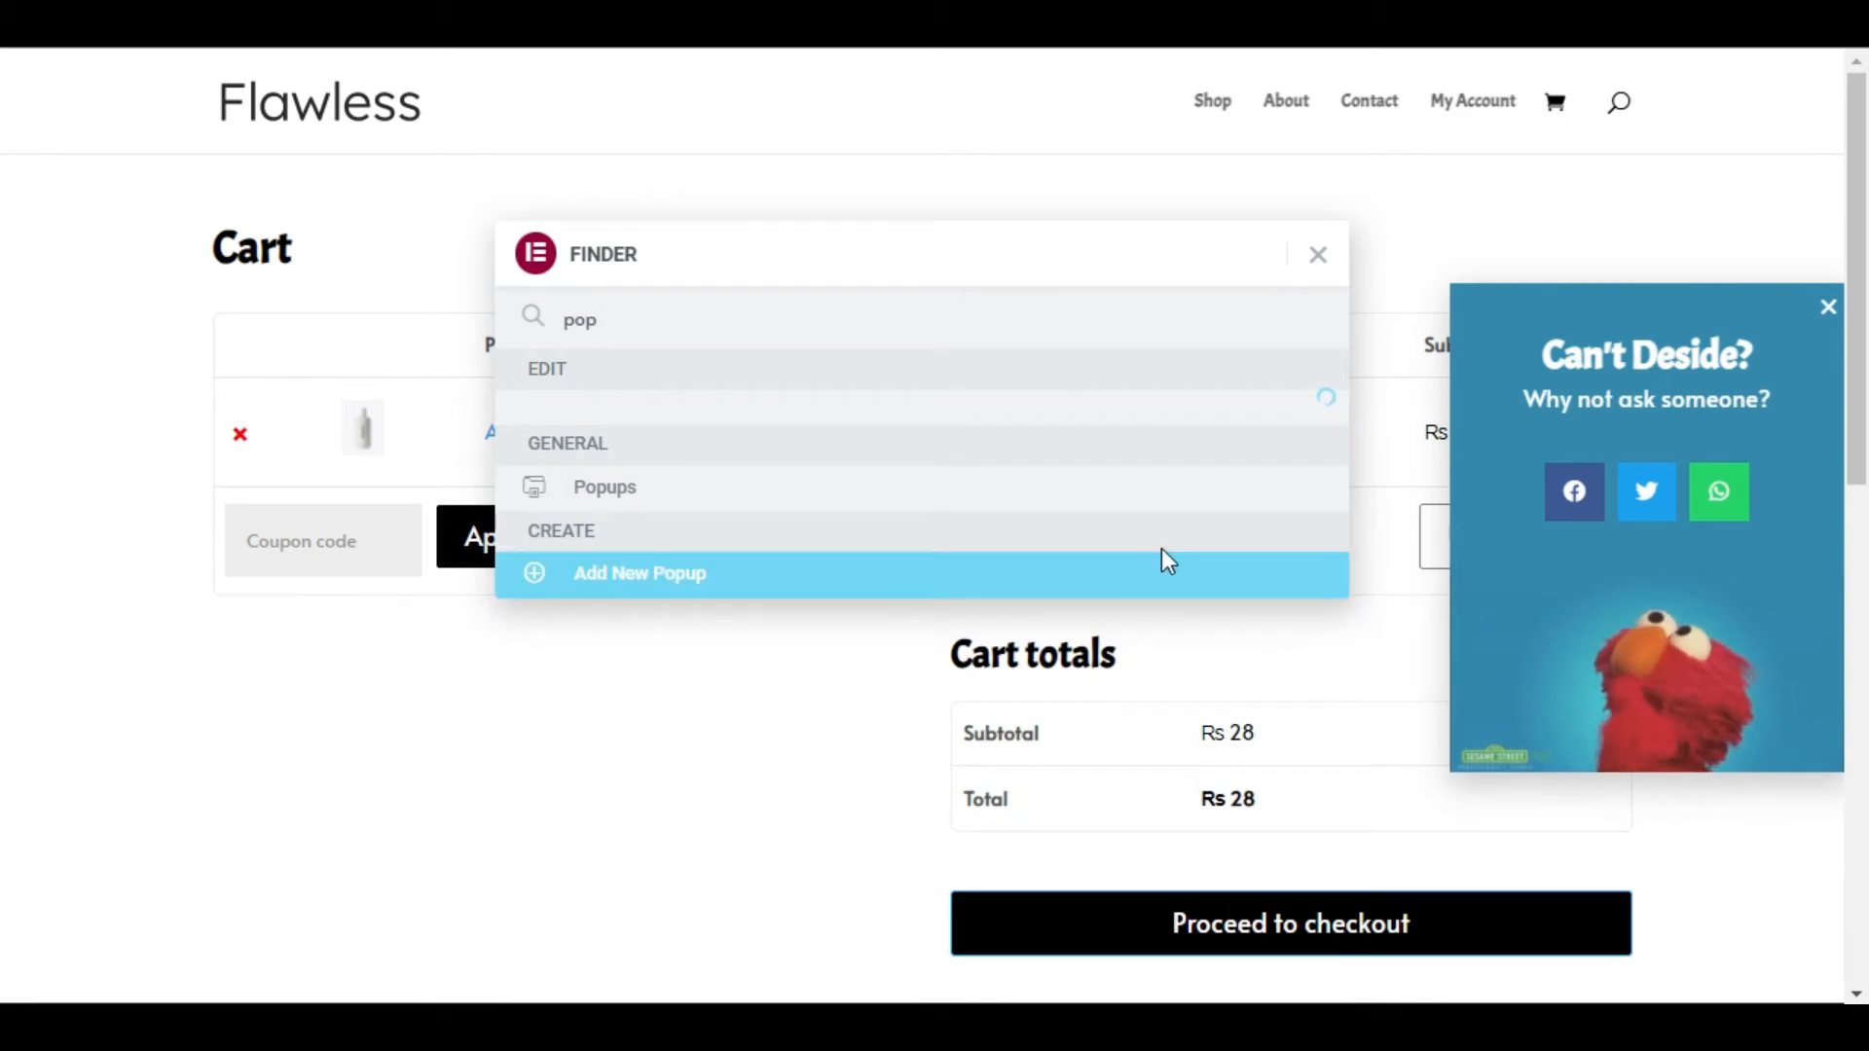
pyautogui.click(1158, 584)
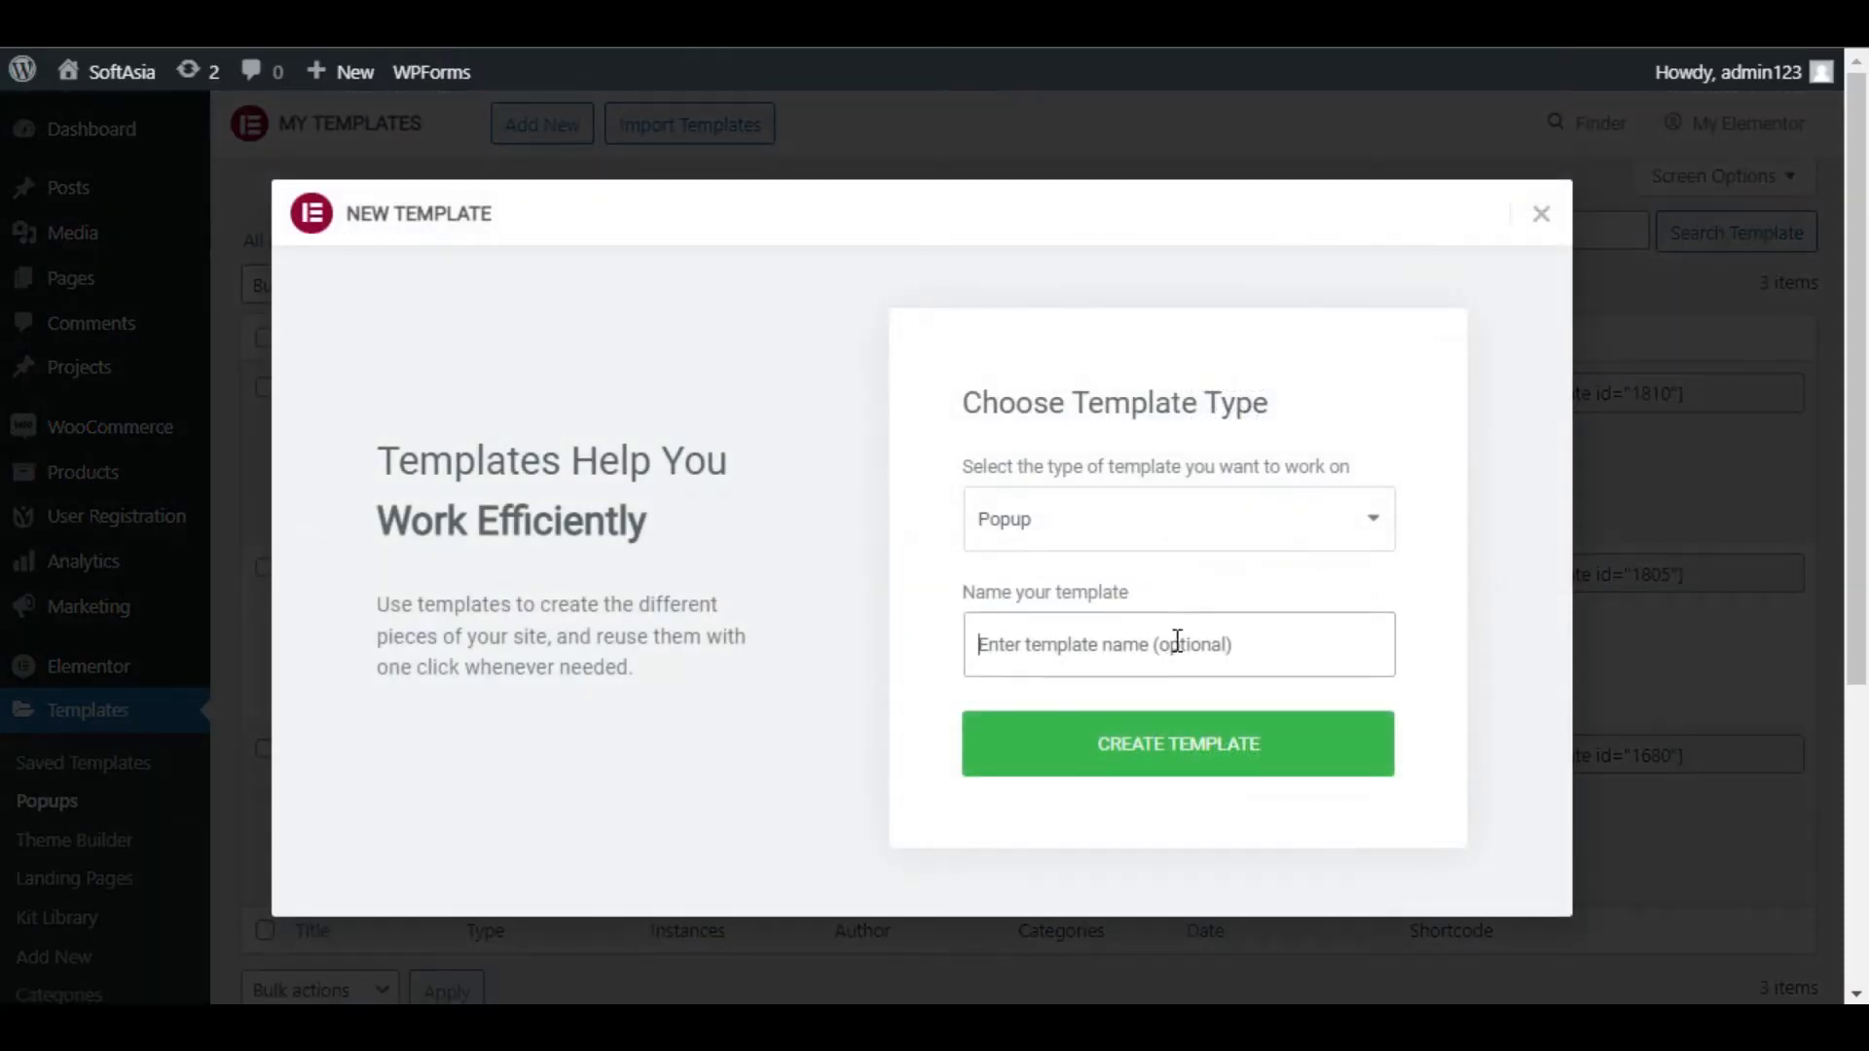
pyautogui.write('cart popup')
pyautogui.click(1175, 725)
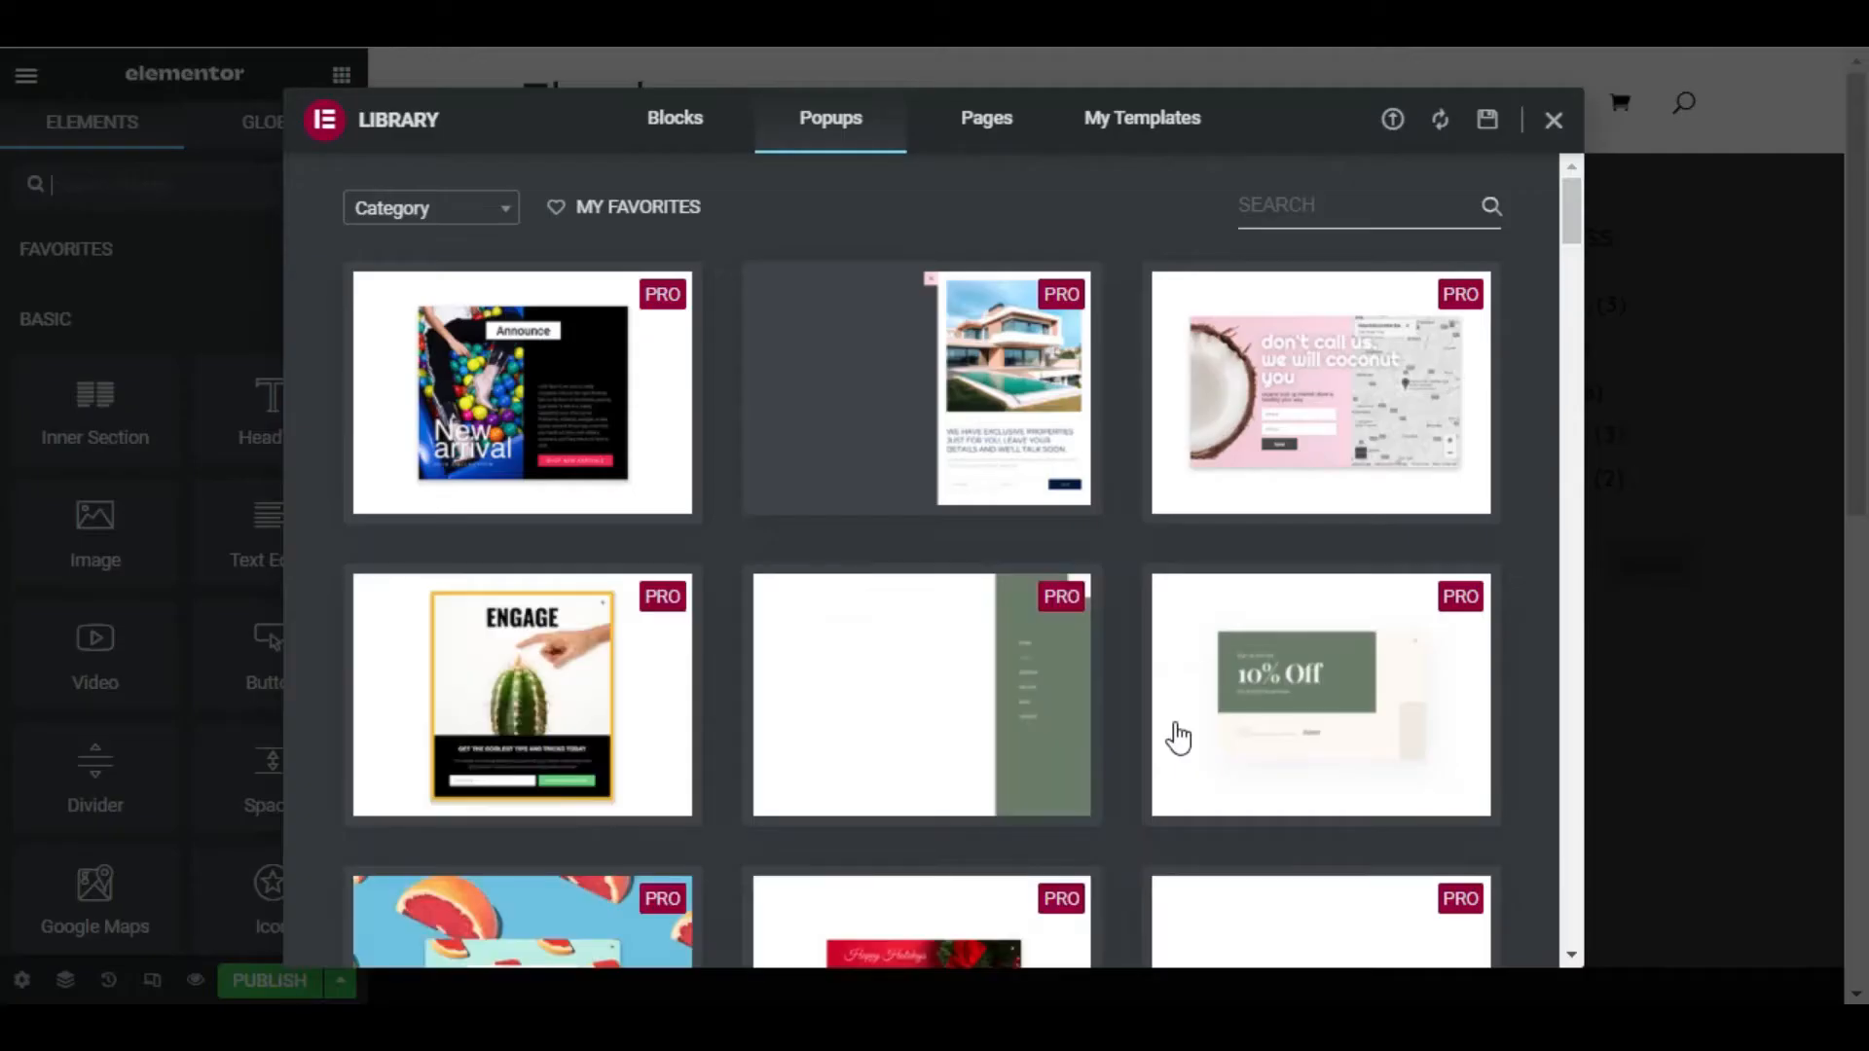
# Browse the ready-made popup designs and insert the saved "Popup for cart" template into the popup
pyautogui.scroll(-14, 1109, 584)
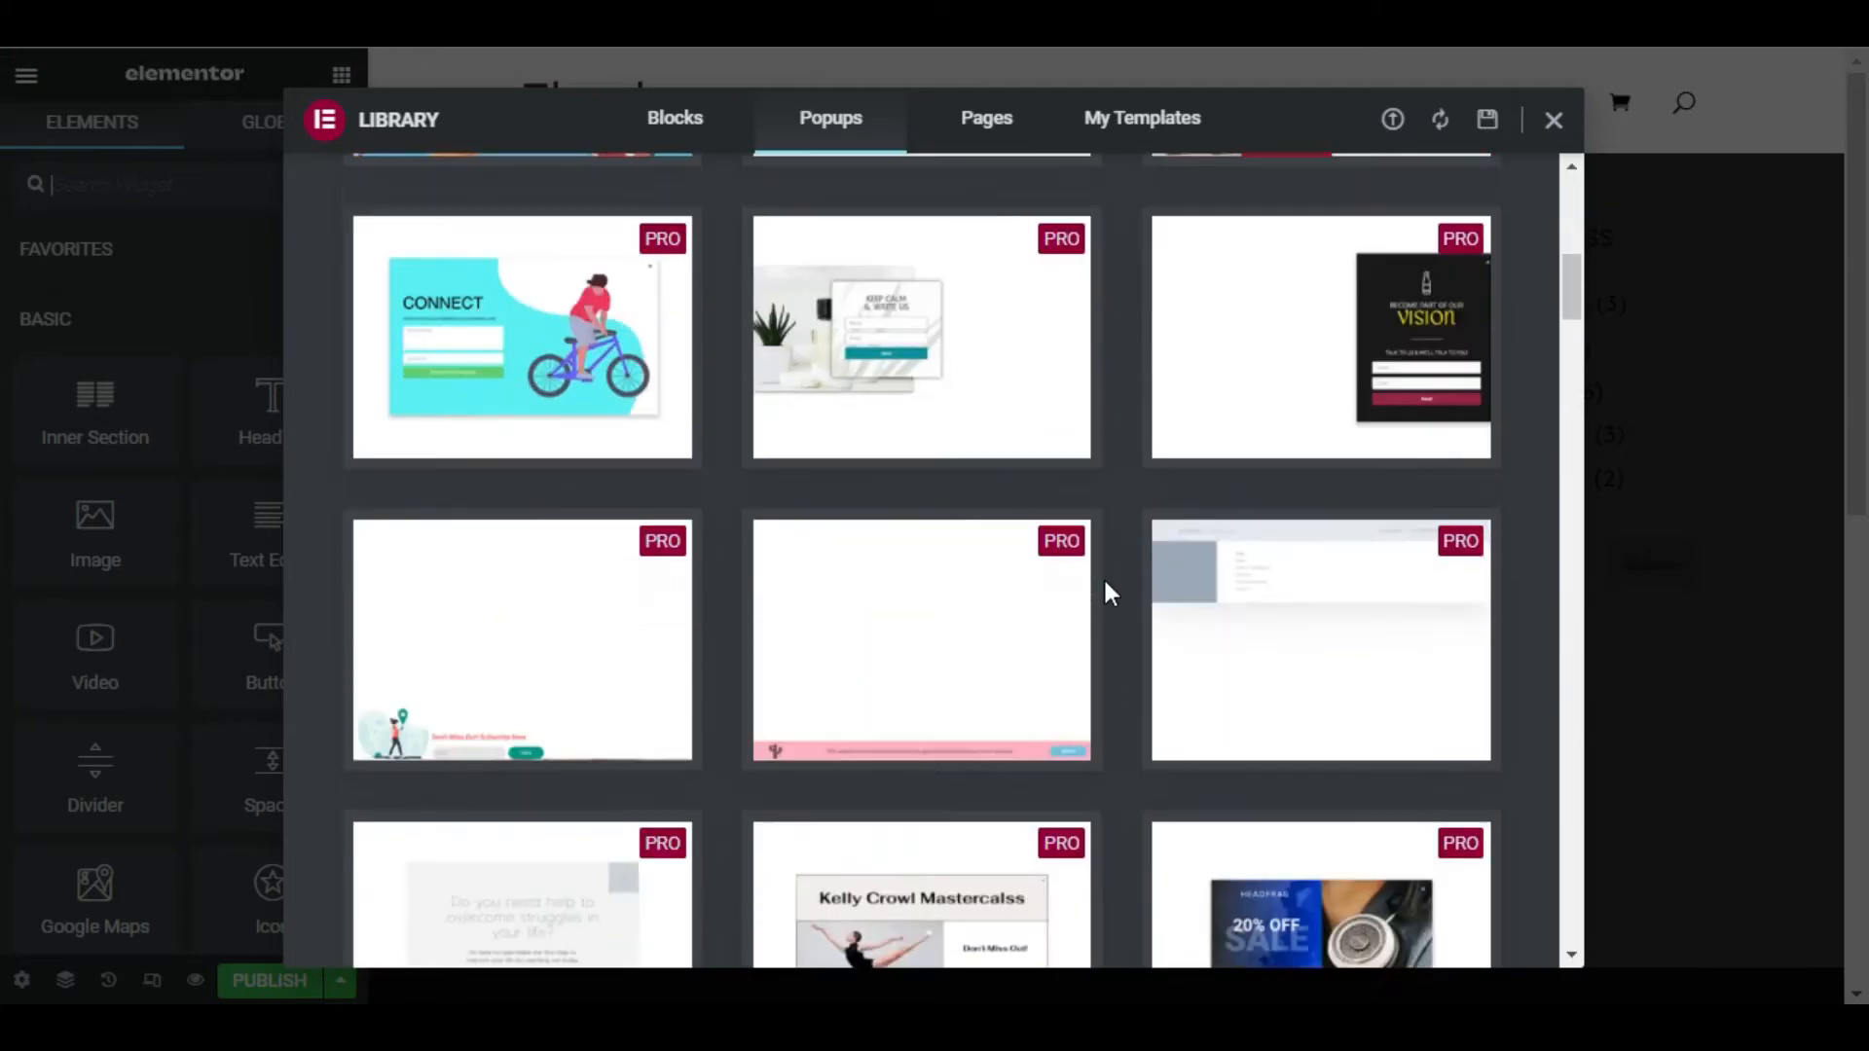
pyautogui.scroll(-2, 1104, 590)
pyautogui.scroll(6, 1104, 590)
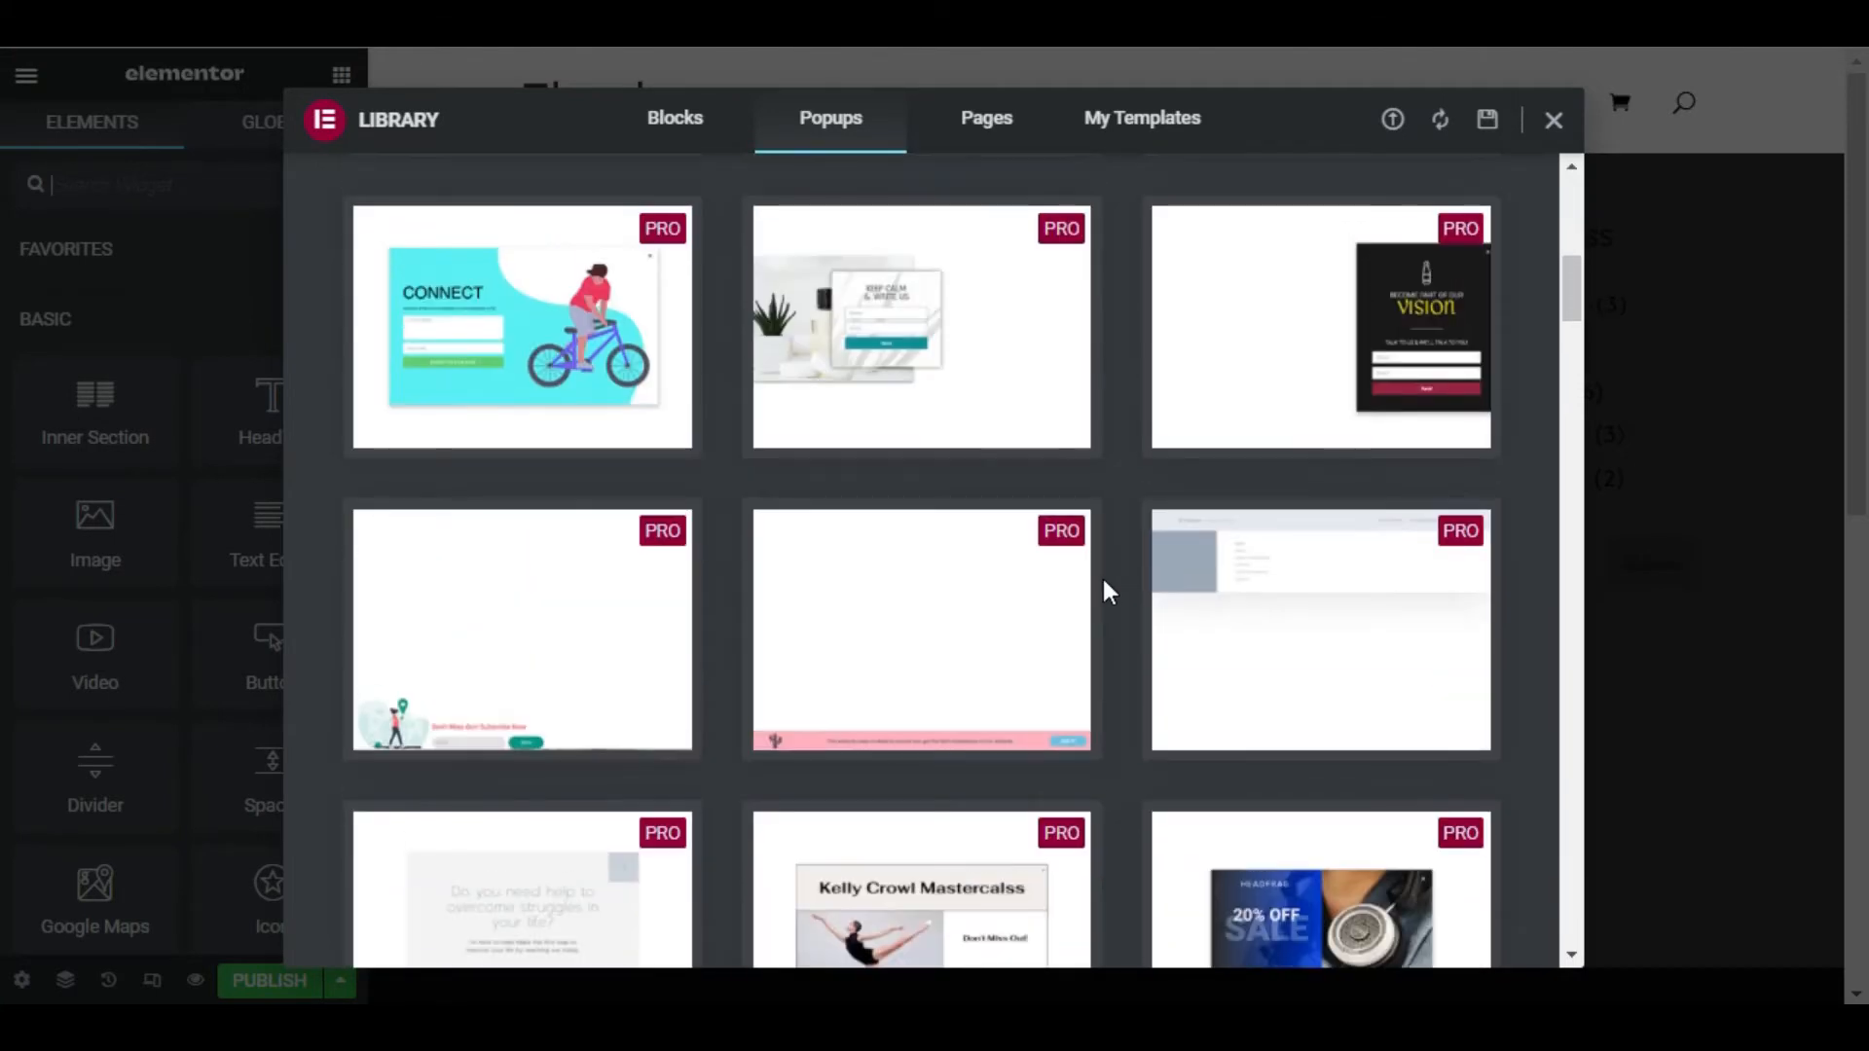
pyautogui.scroll(10, 1104, 582)
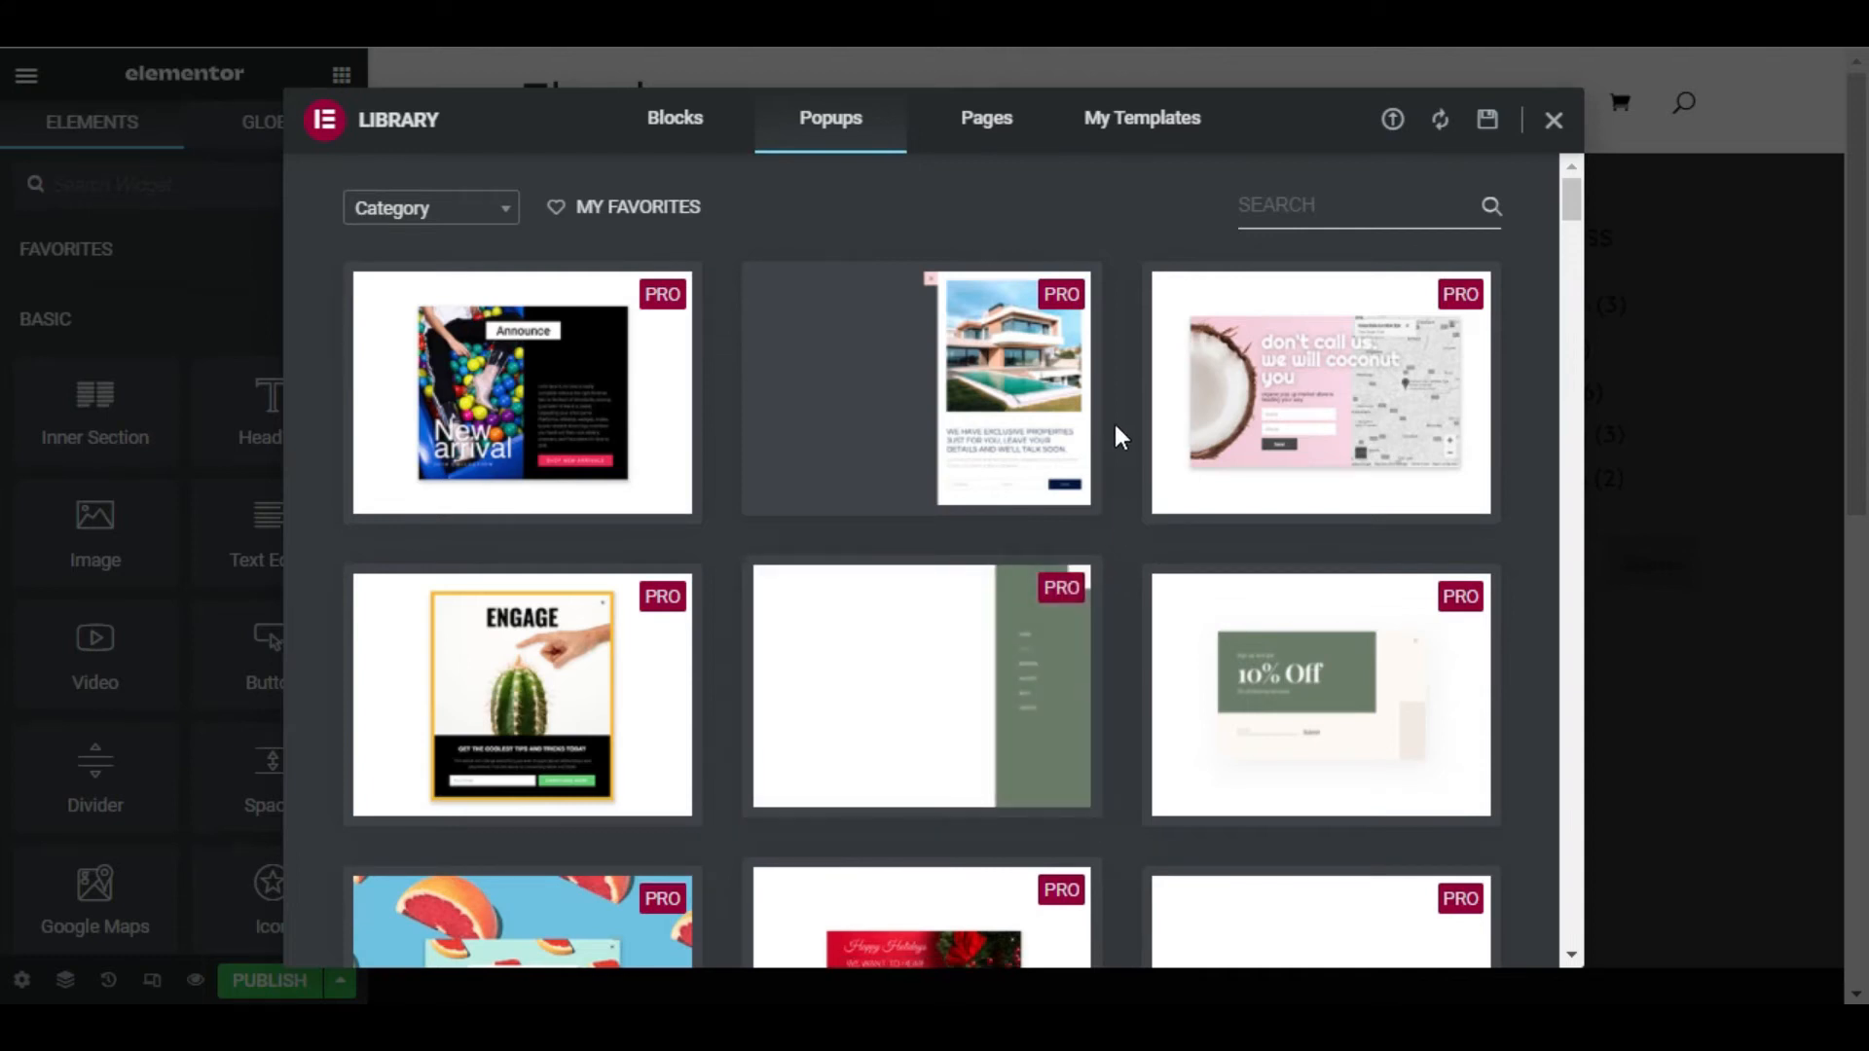
pyautogui.click(1141, 134)
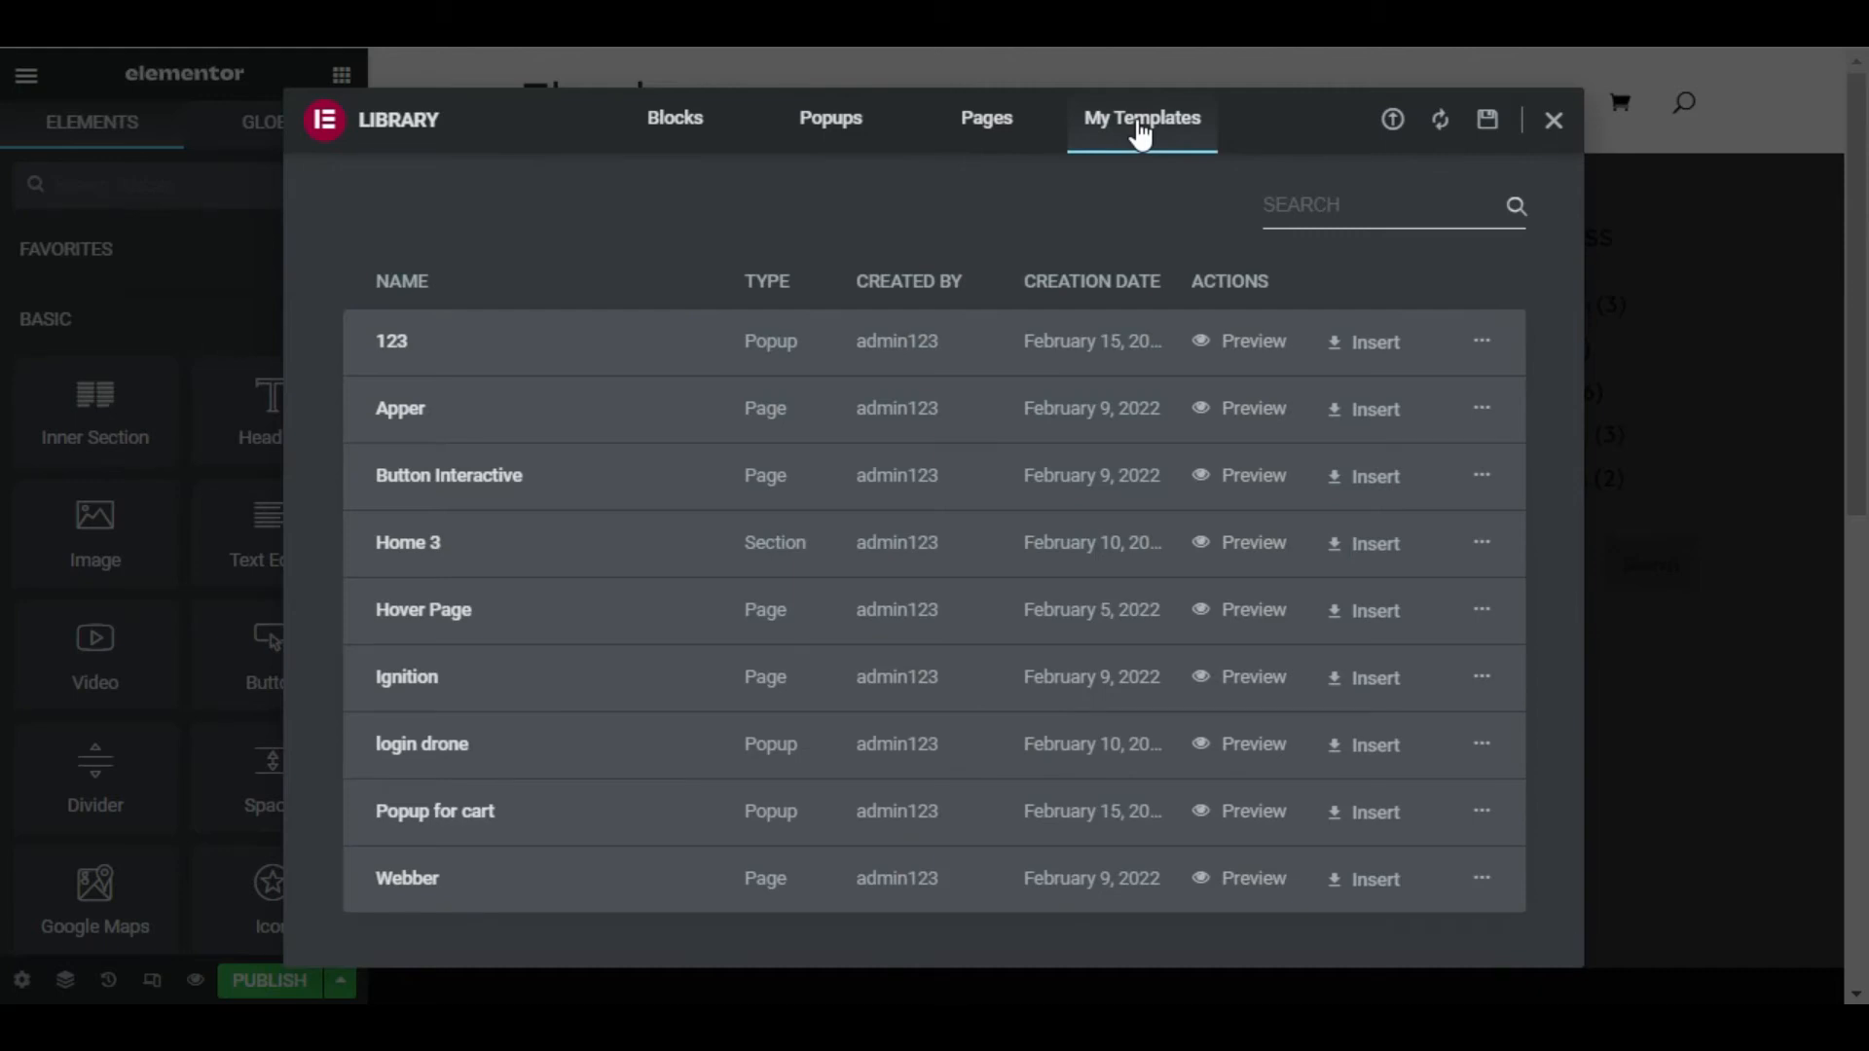
pyautogui.click(1369, 814)
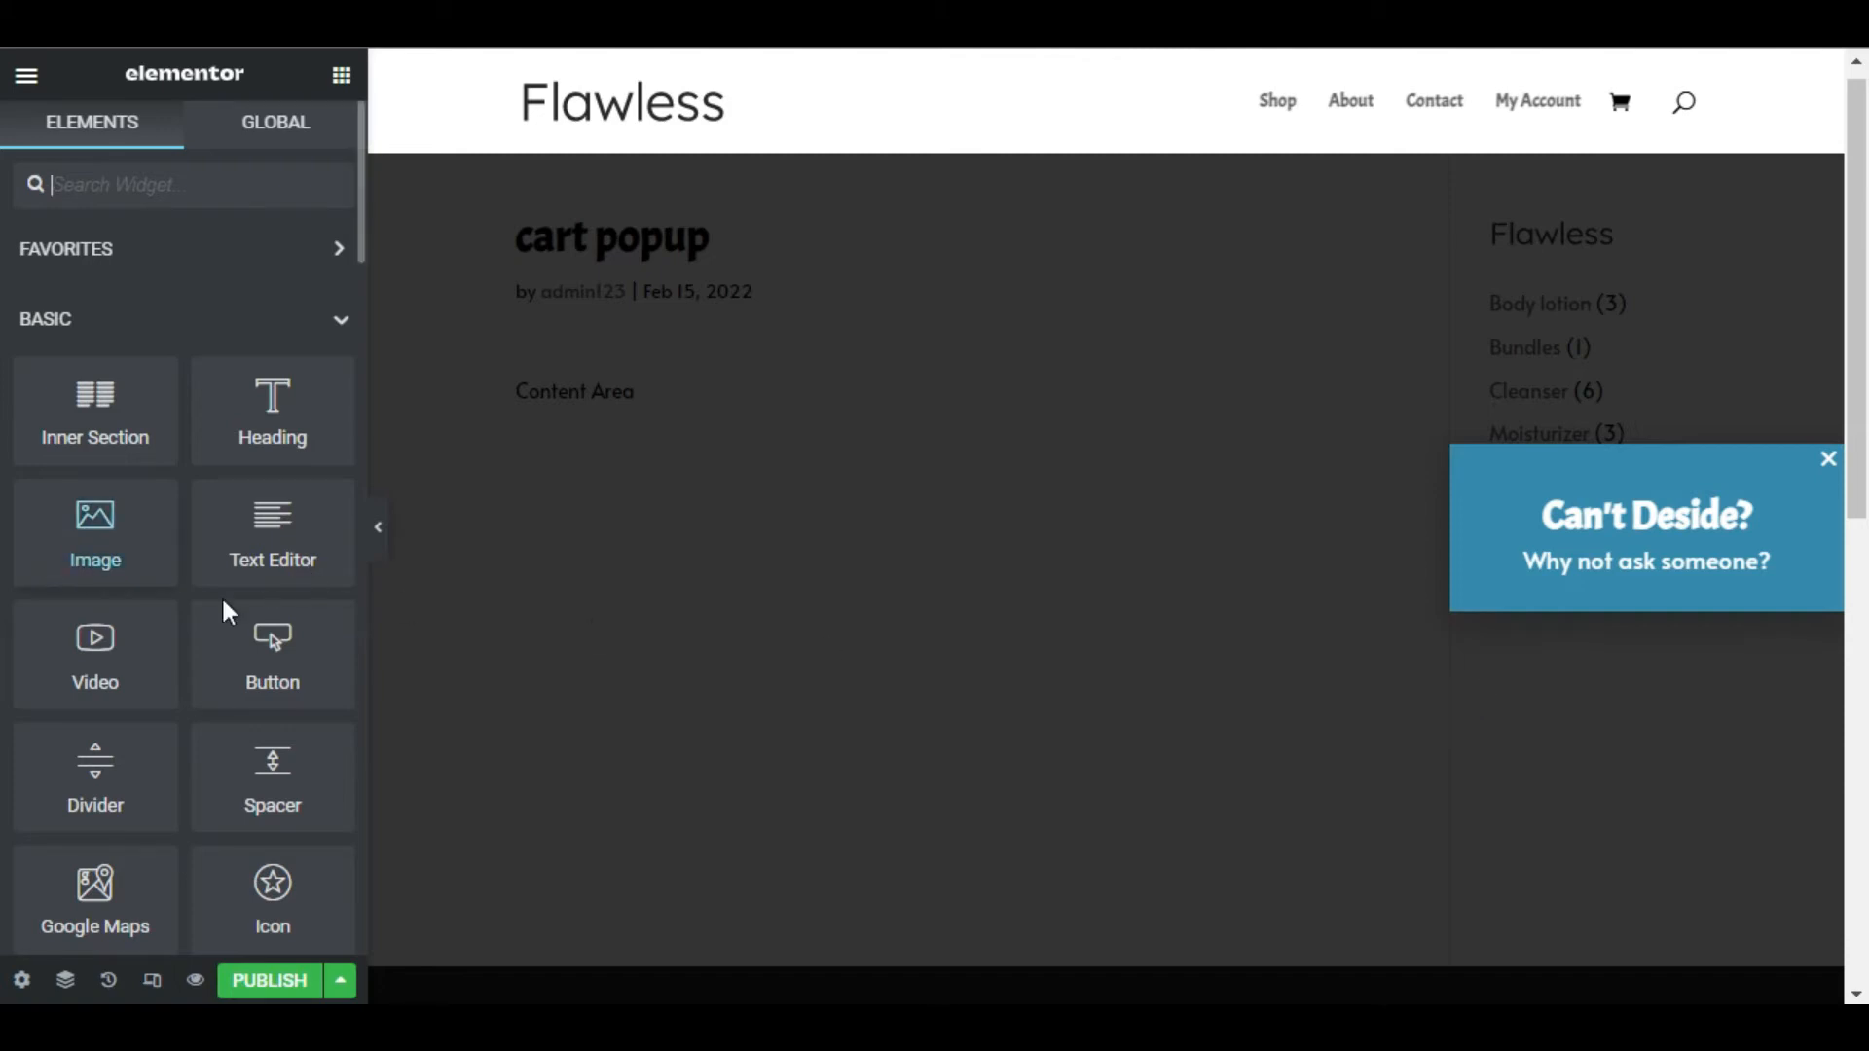
# Add an Image widget below the "Why not ask someone?" text and fill it with the red puppet image from the media library
pyautogui.moveTo(85, 535); pyautogui.dragTo(1630, 599)
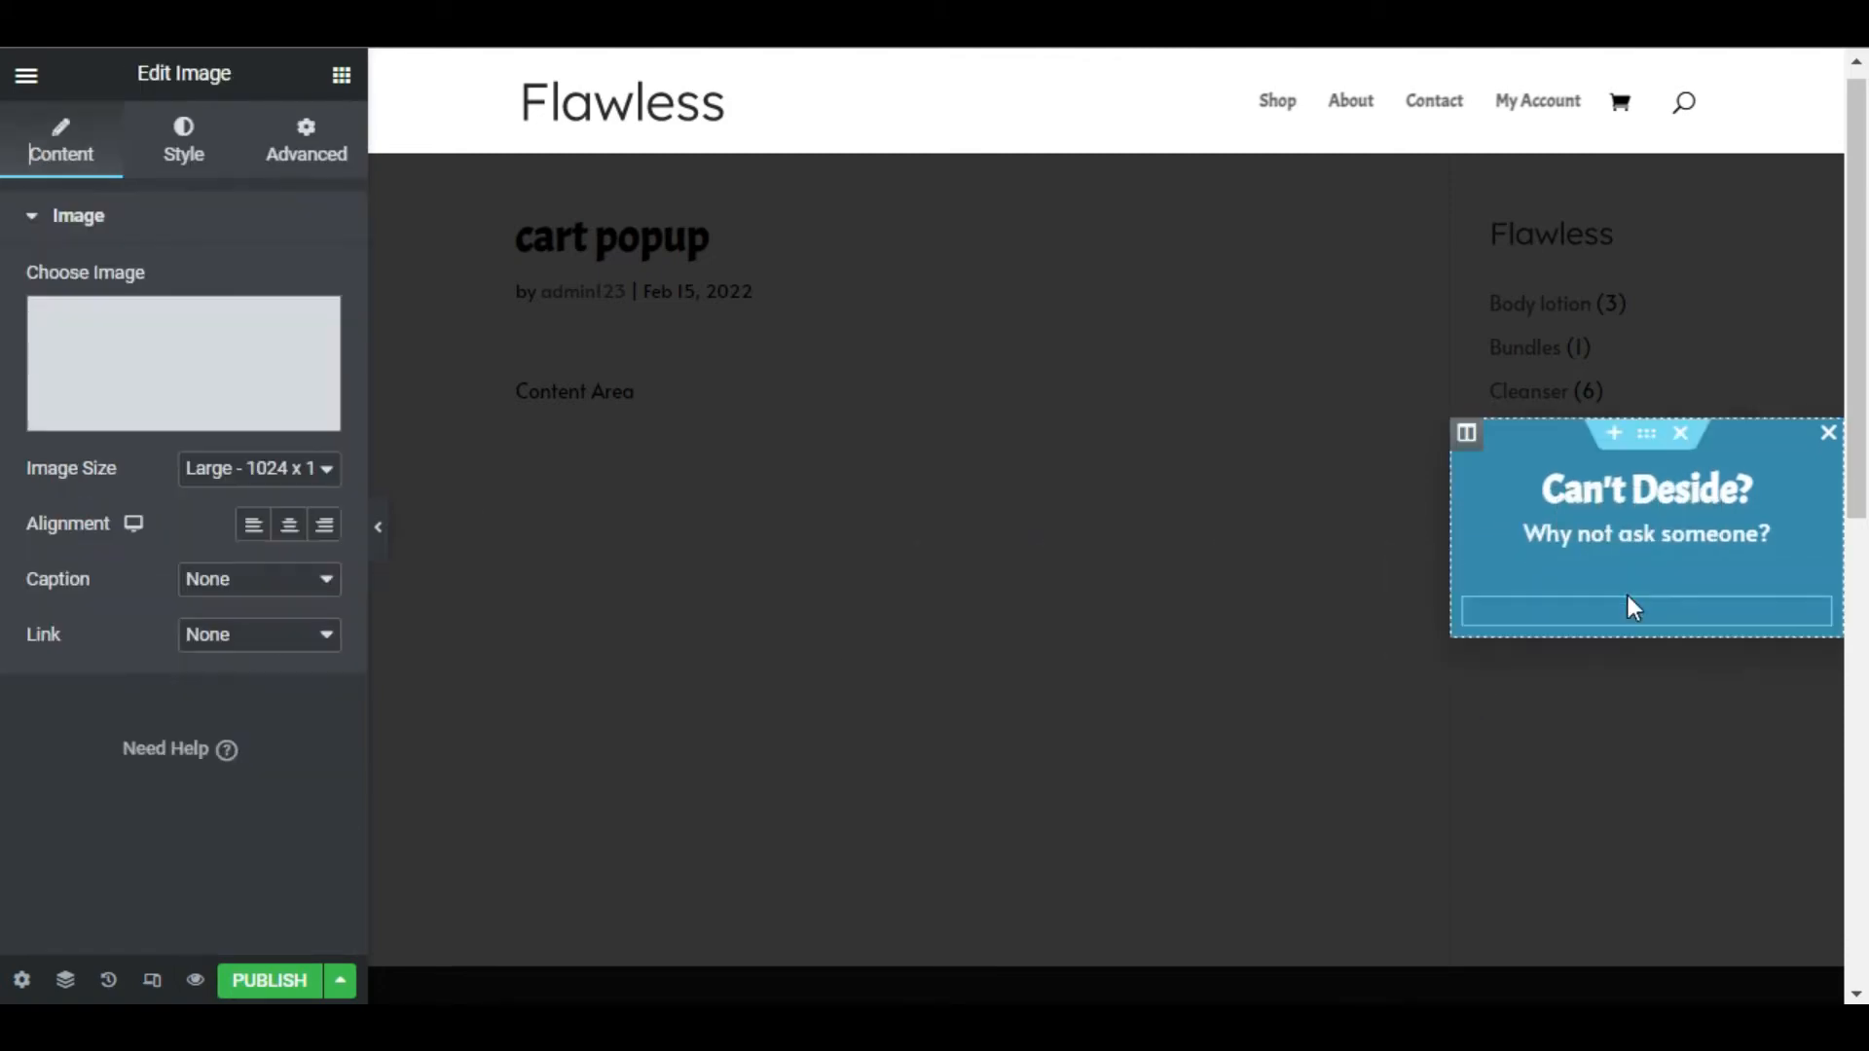
pyautogui.click(136, 426)
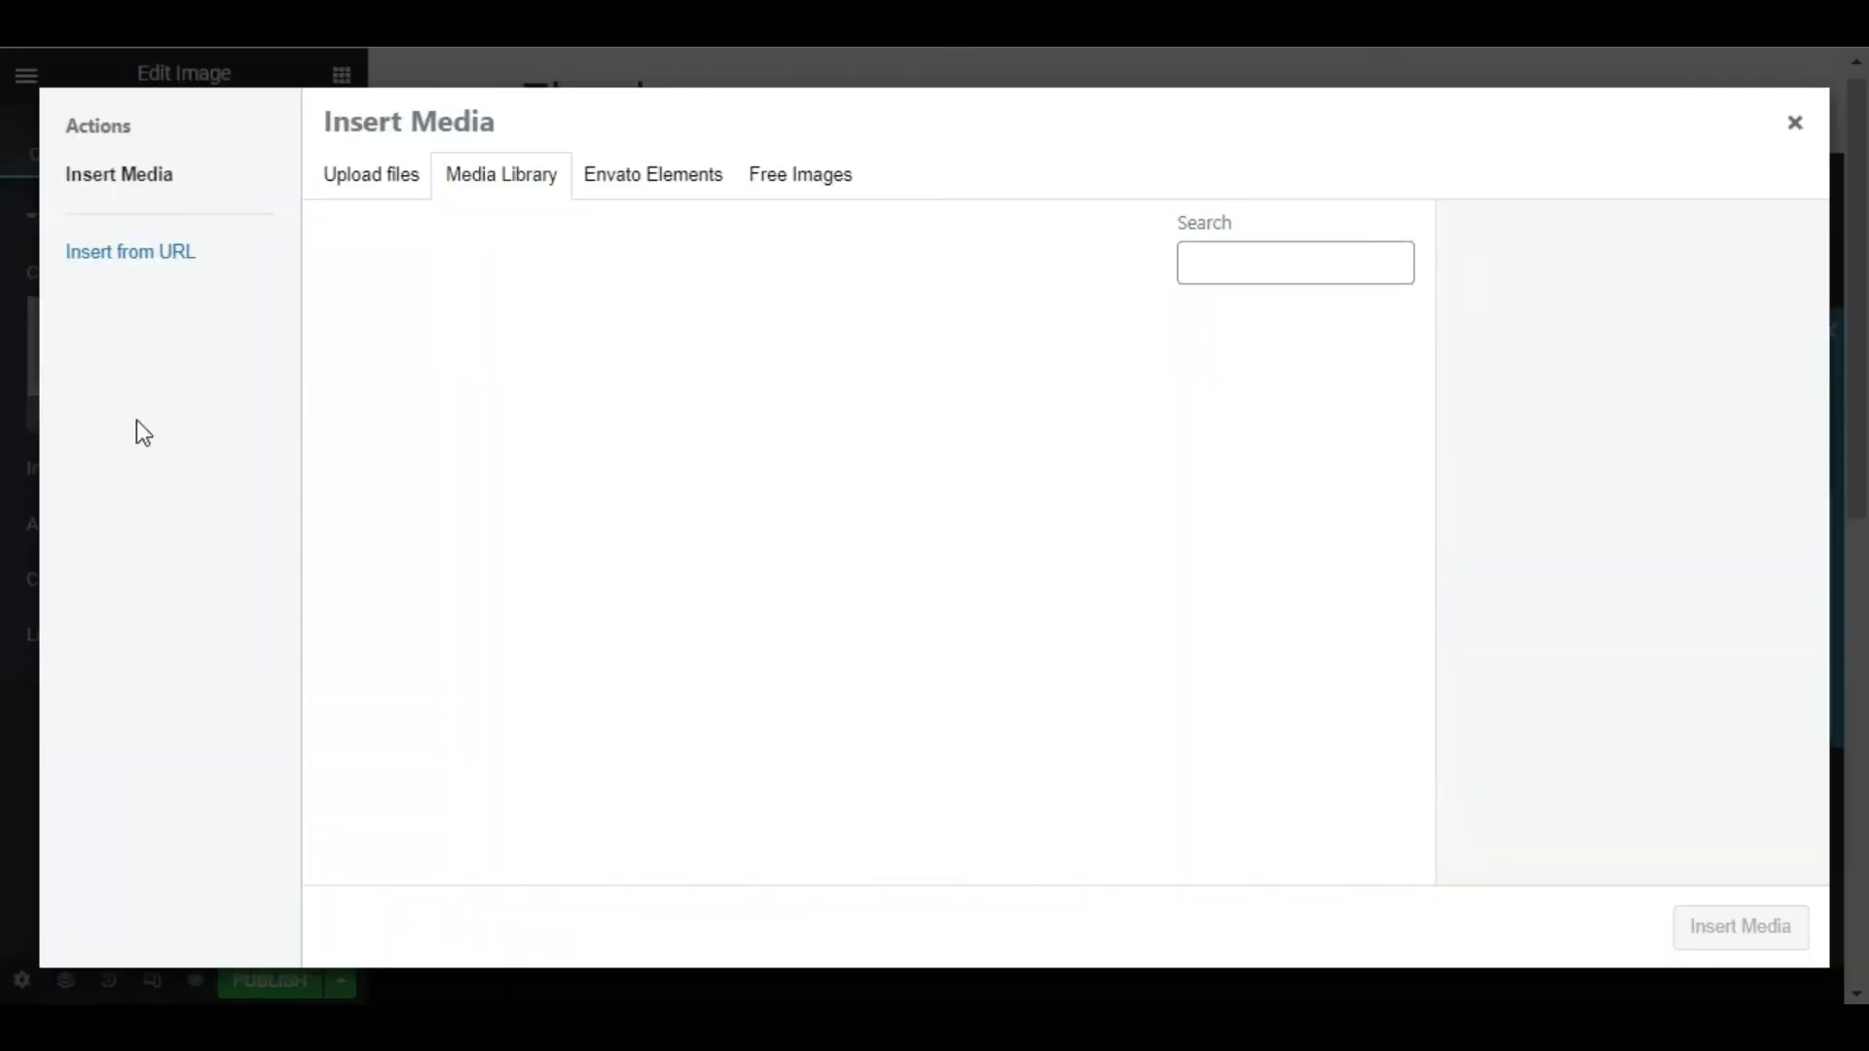
pyautogui.click(1718, 927)
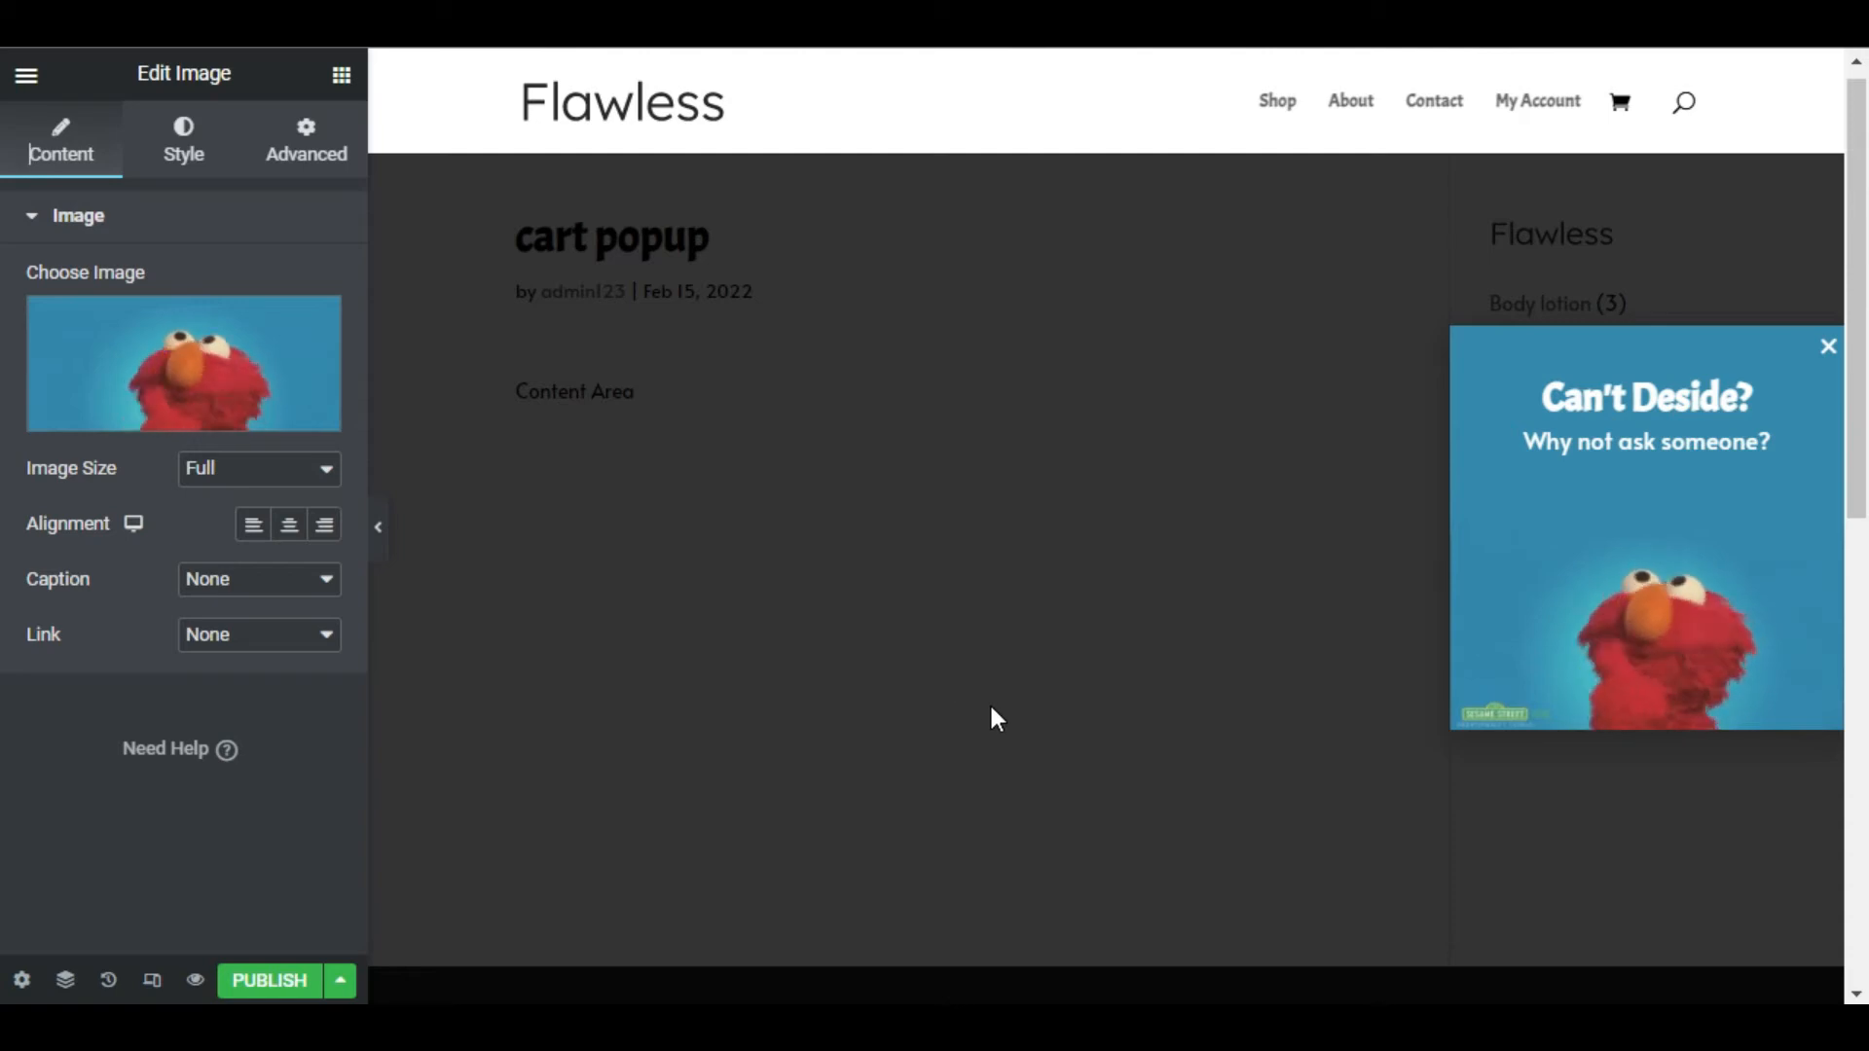
# Add a Share Buttons widget between the "Why not ask someone?" text and the image
pyautogui.click(342, 74)
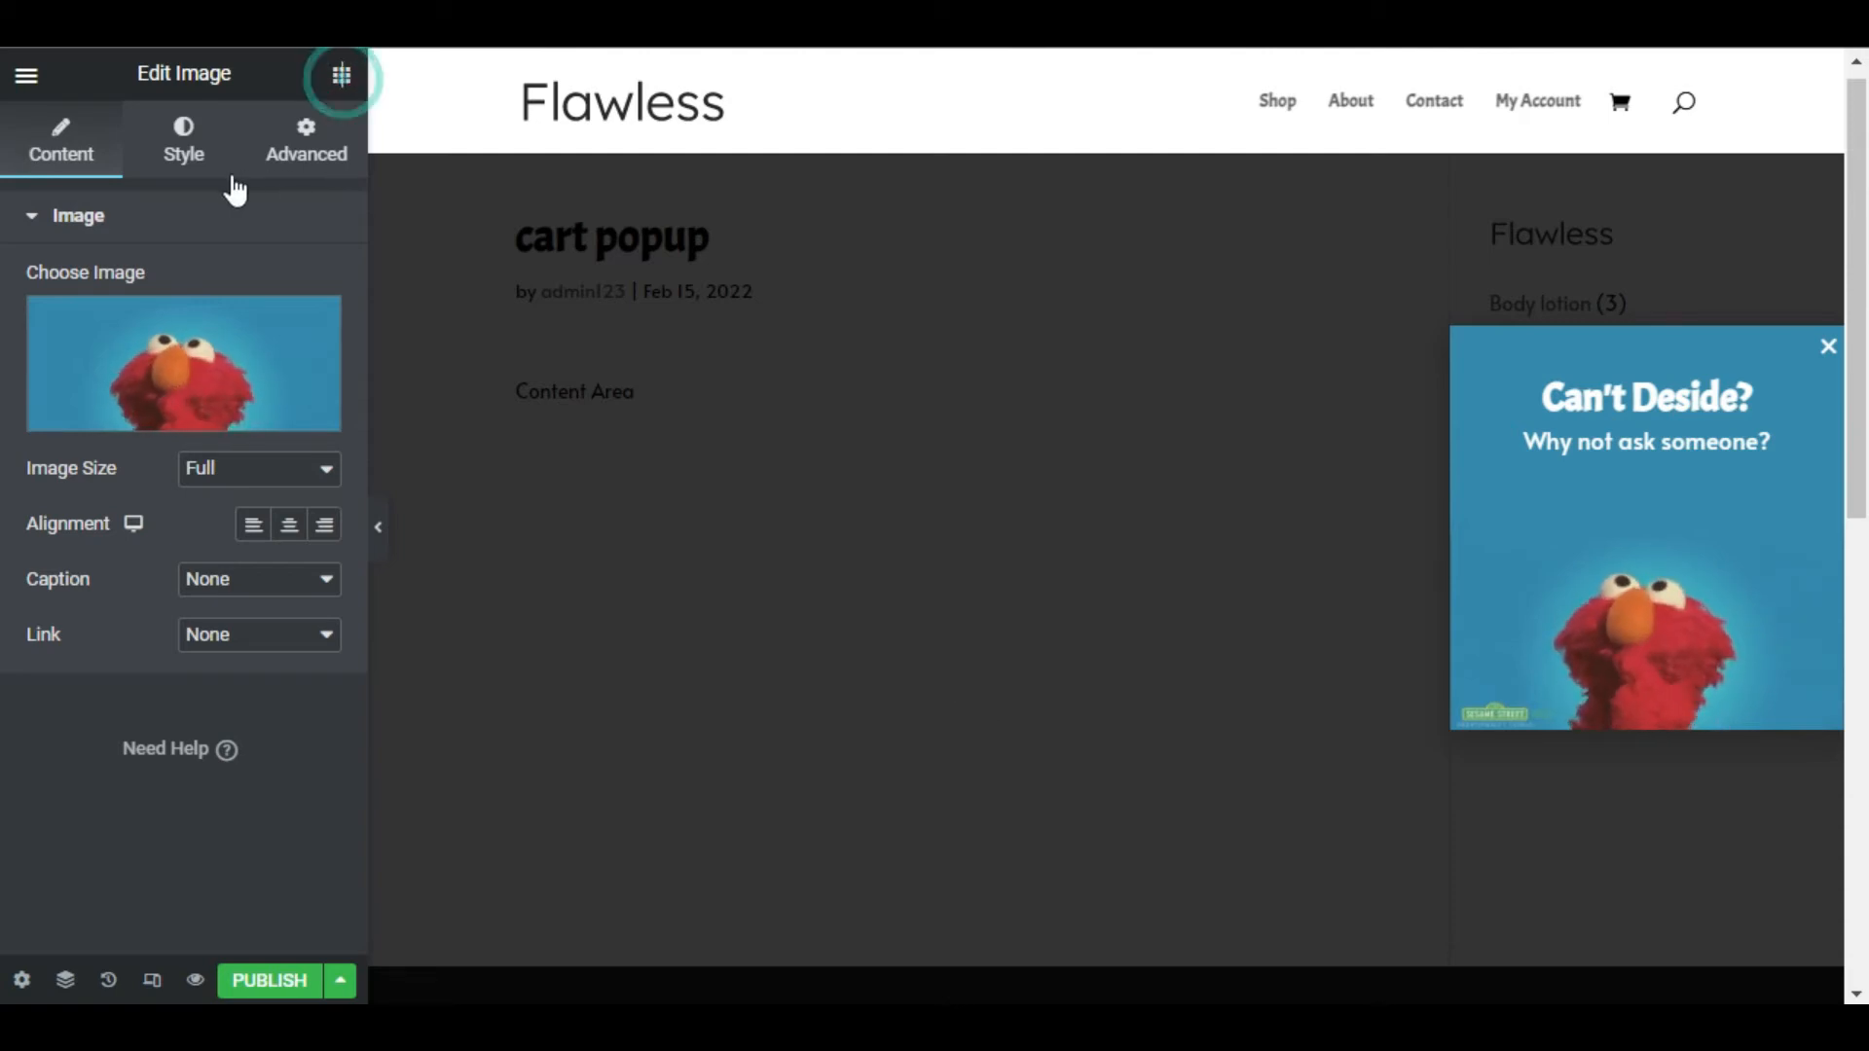
pyautogui.write('shar')
pyautogui.moveTo(108, 284); pyautogui.dragTo(1655, 516)
# Change the network of the LinkedIn share button to WhatsApp
pyautogui.click(77, 446)
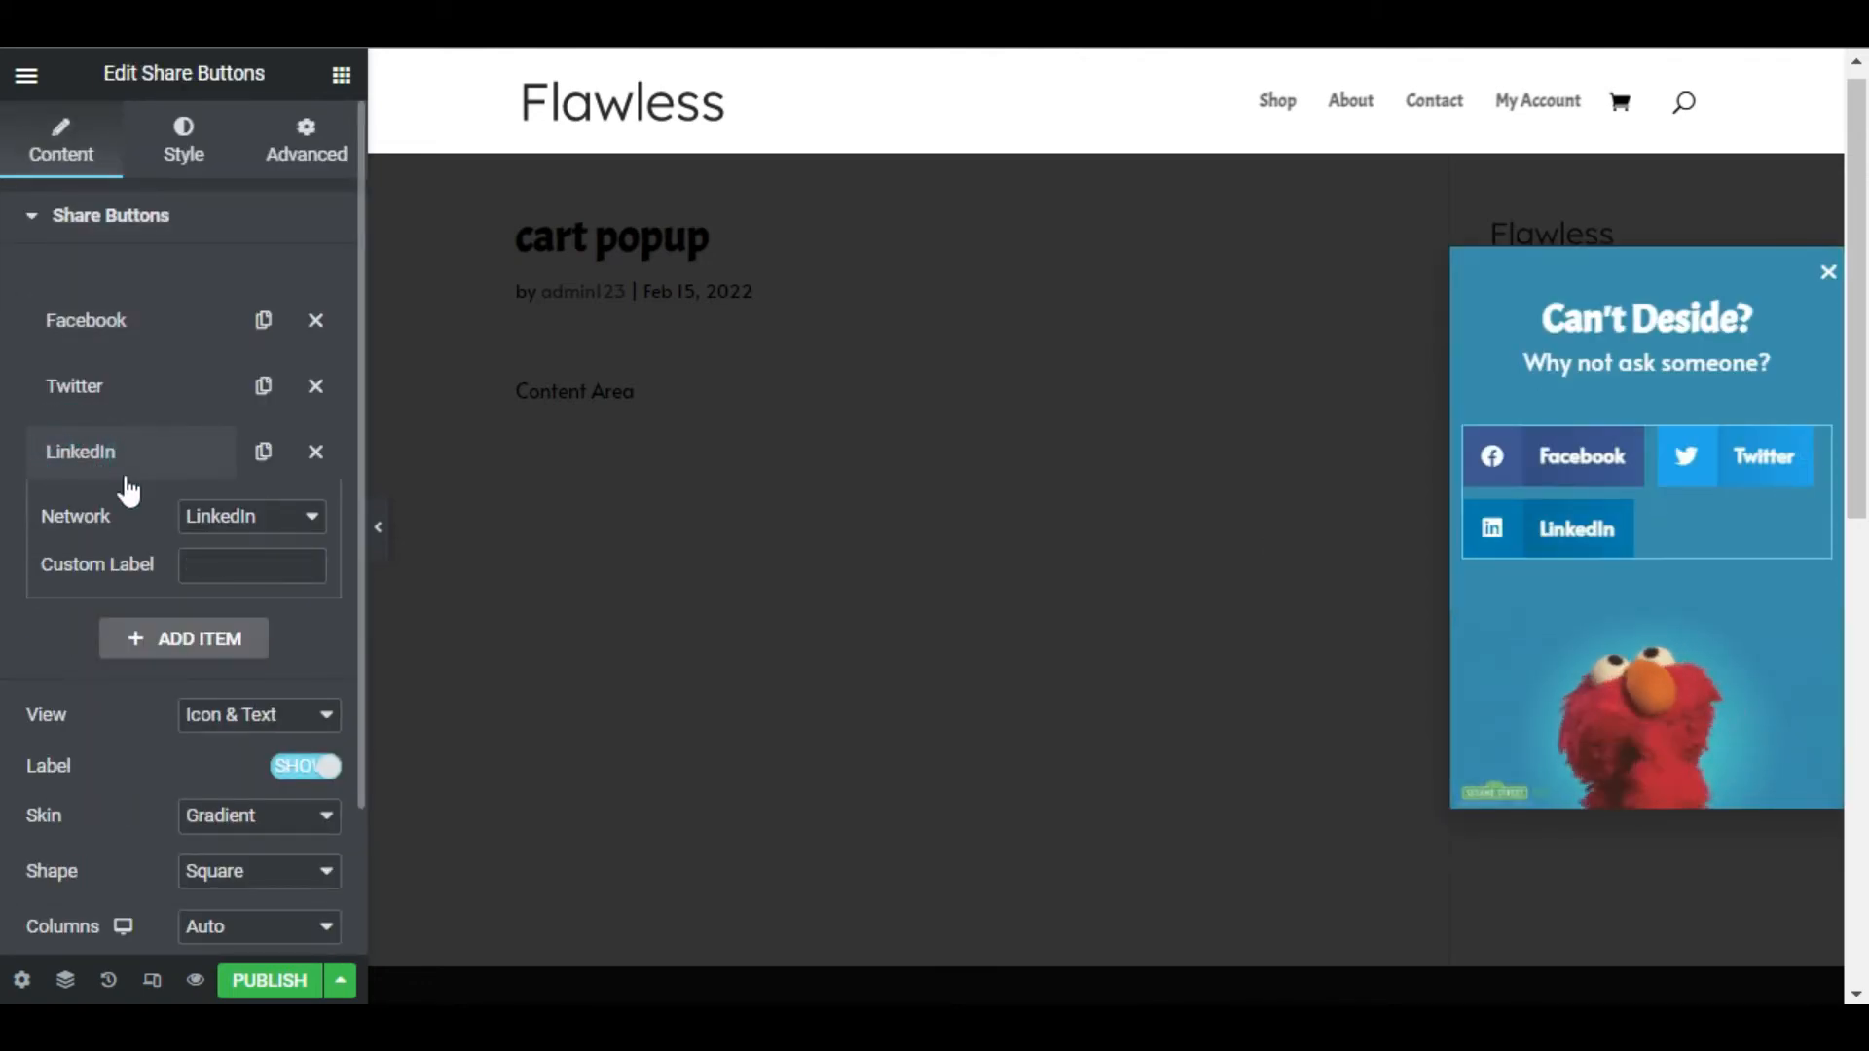
pyautogui.click(230, 517)
pyautogui.press('w')
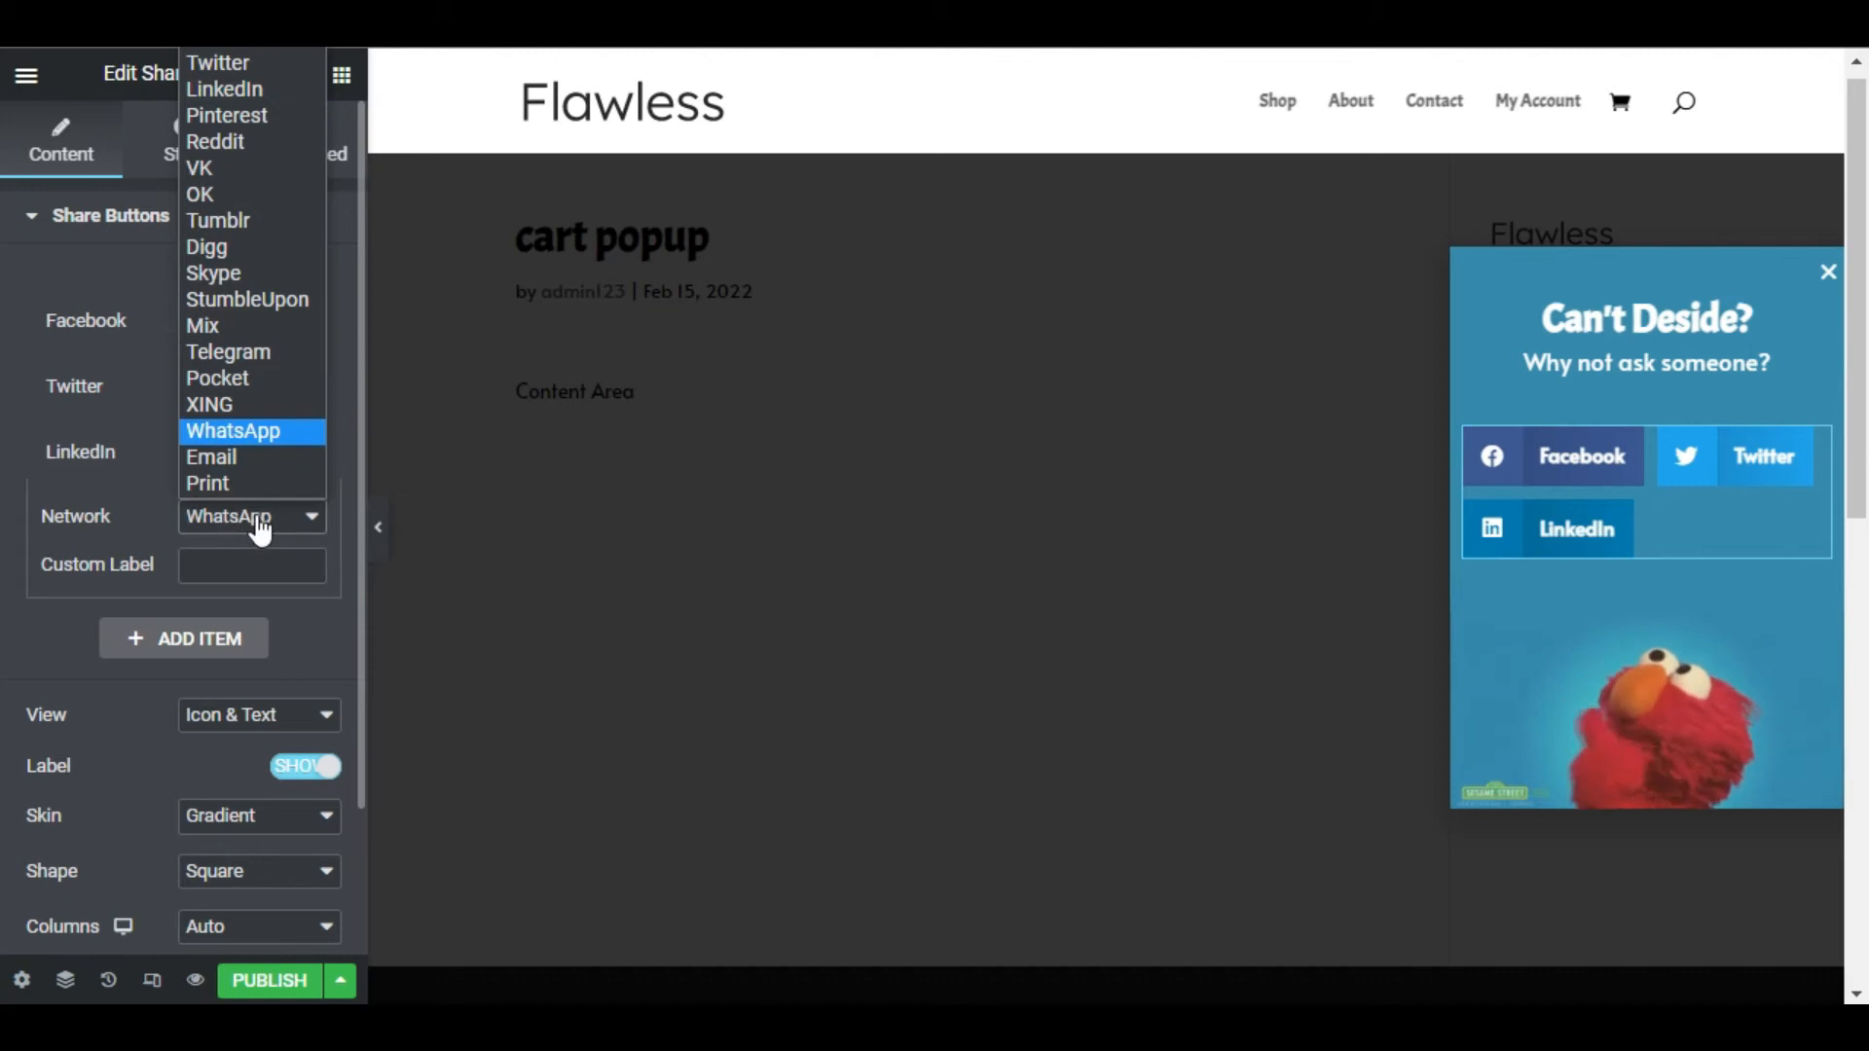
pyautogui.press('Return')
# Style the share buttons with the Icon view and Flat skin, and align them to the center
pyautogui.click(318, 727)
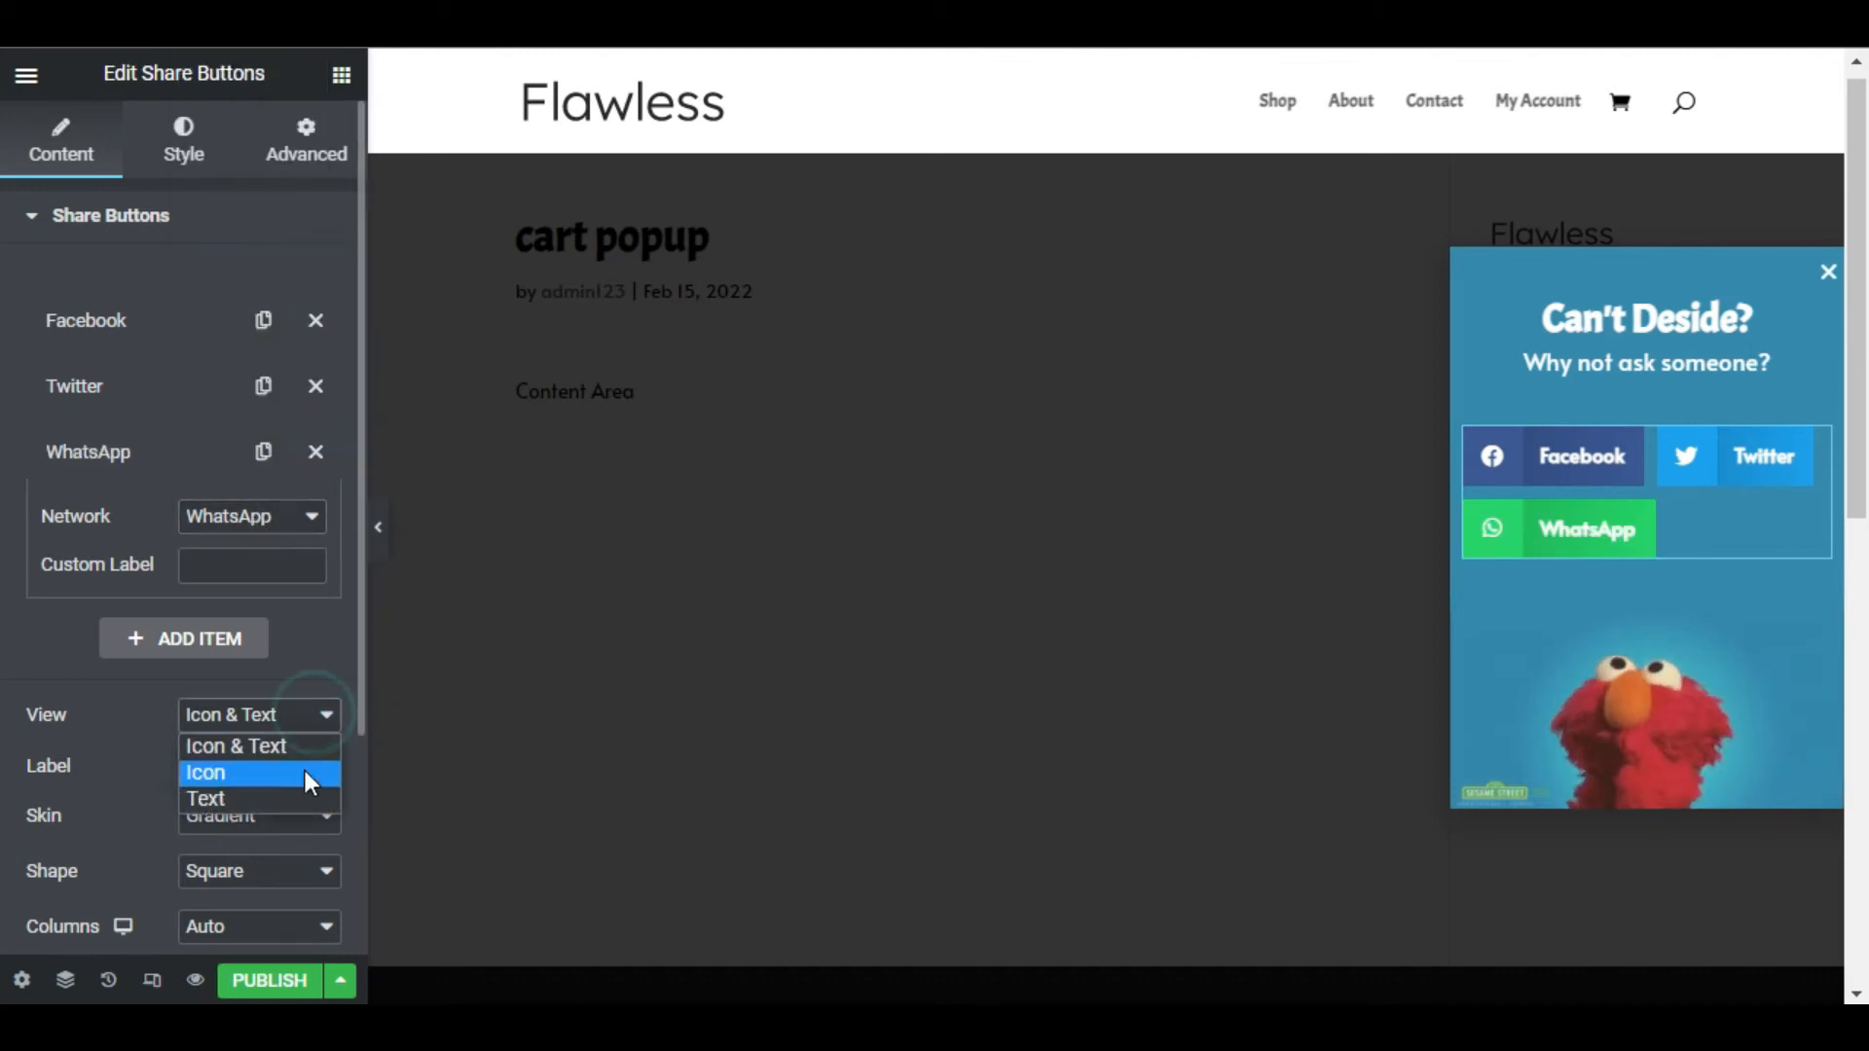
pyautogui.click(304, 771)
pyautogui.click(289, 776)
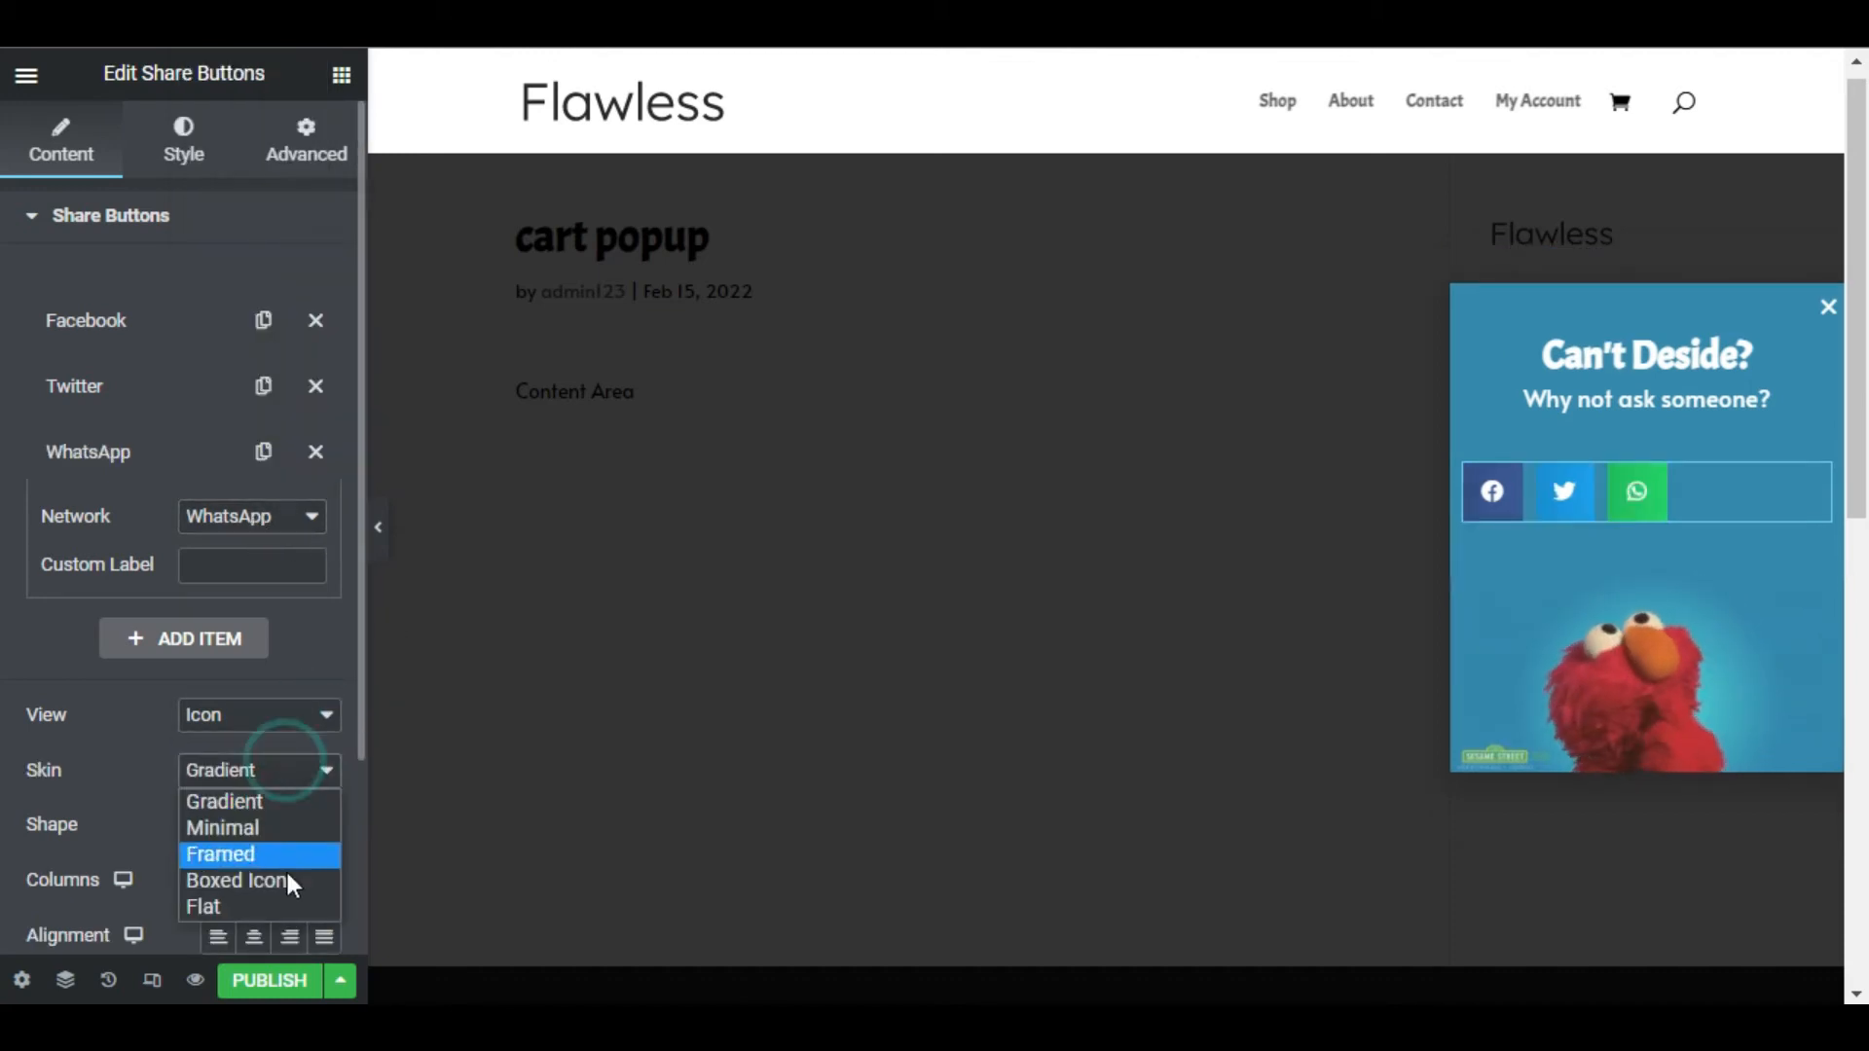
pyautogui.click(288, 901)
pyautogui.click(256, 937)
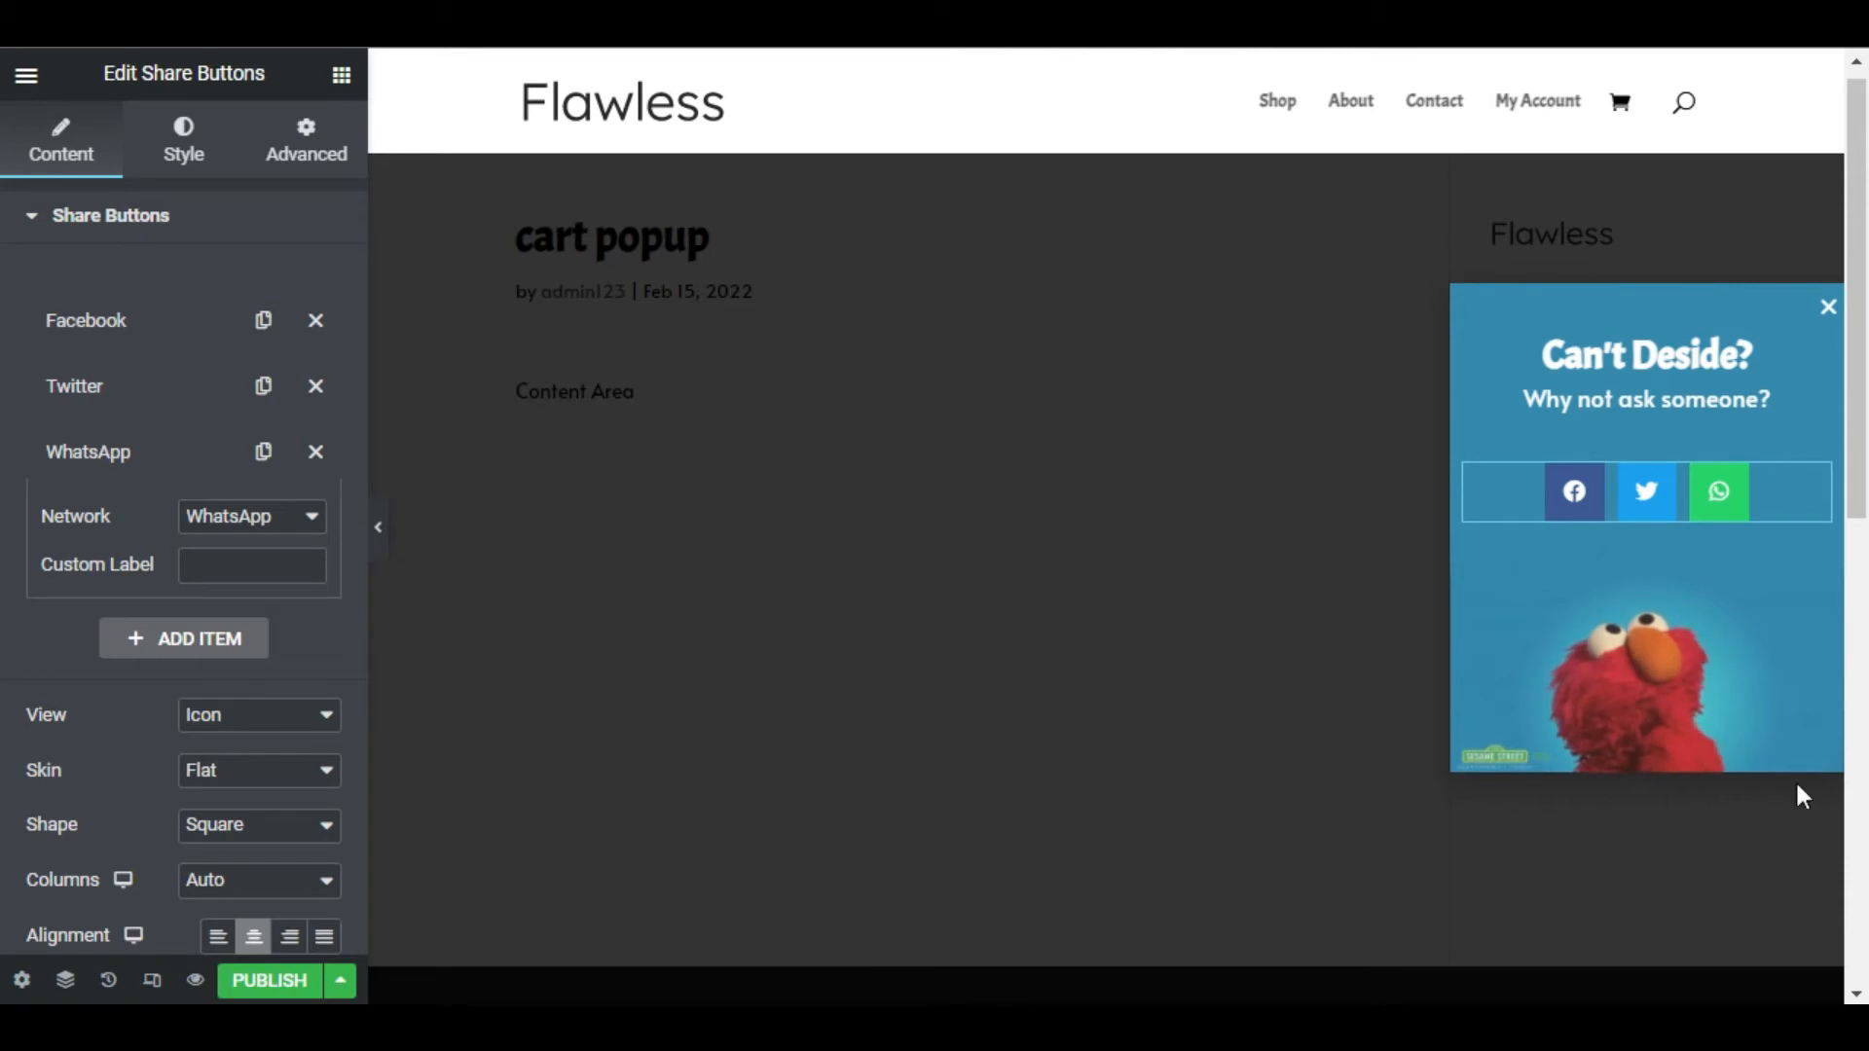
# In the popup settings, select Slide In Right as the entrance animation and review the remaining animation options
pyautogui.click(21, 981)
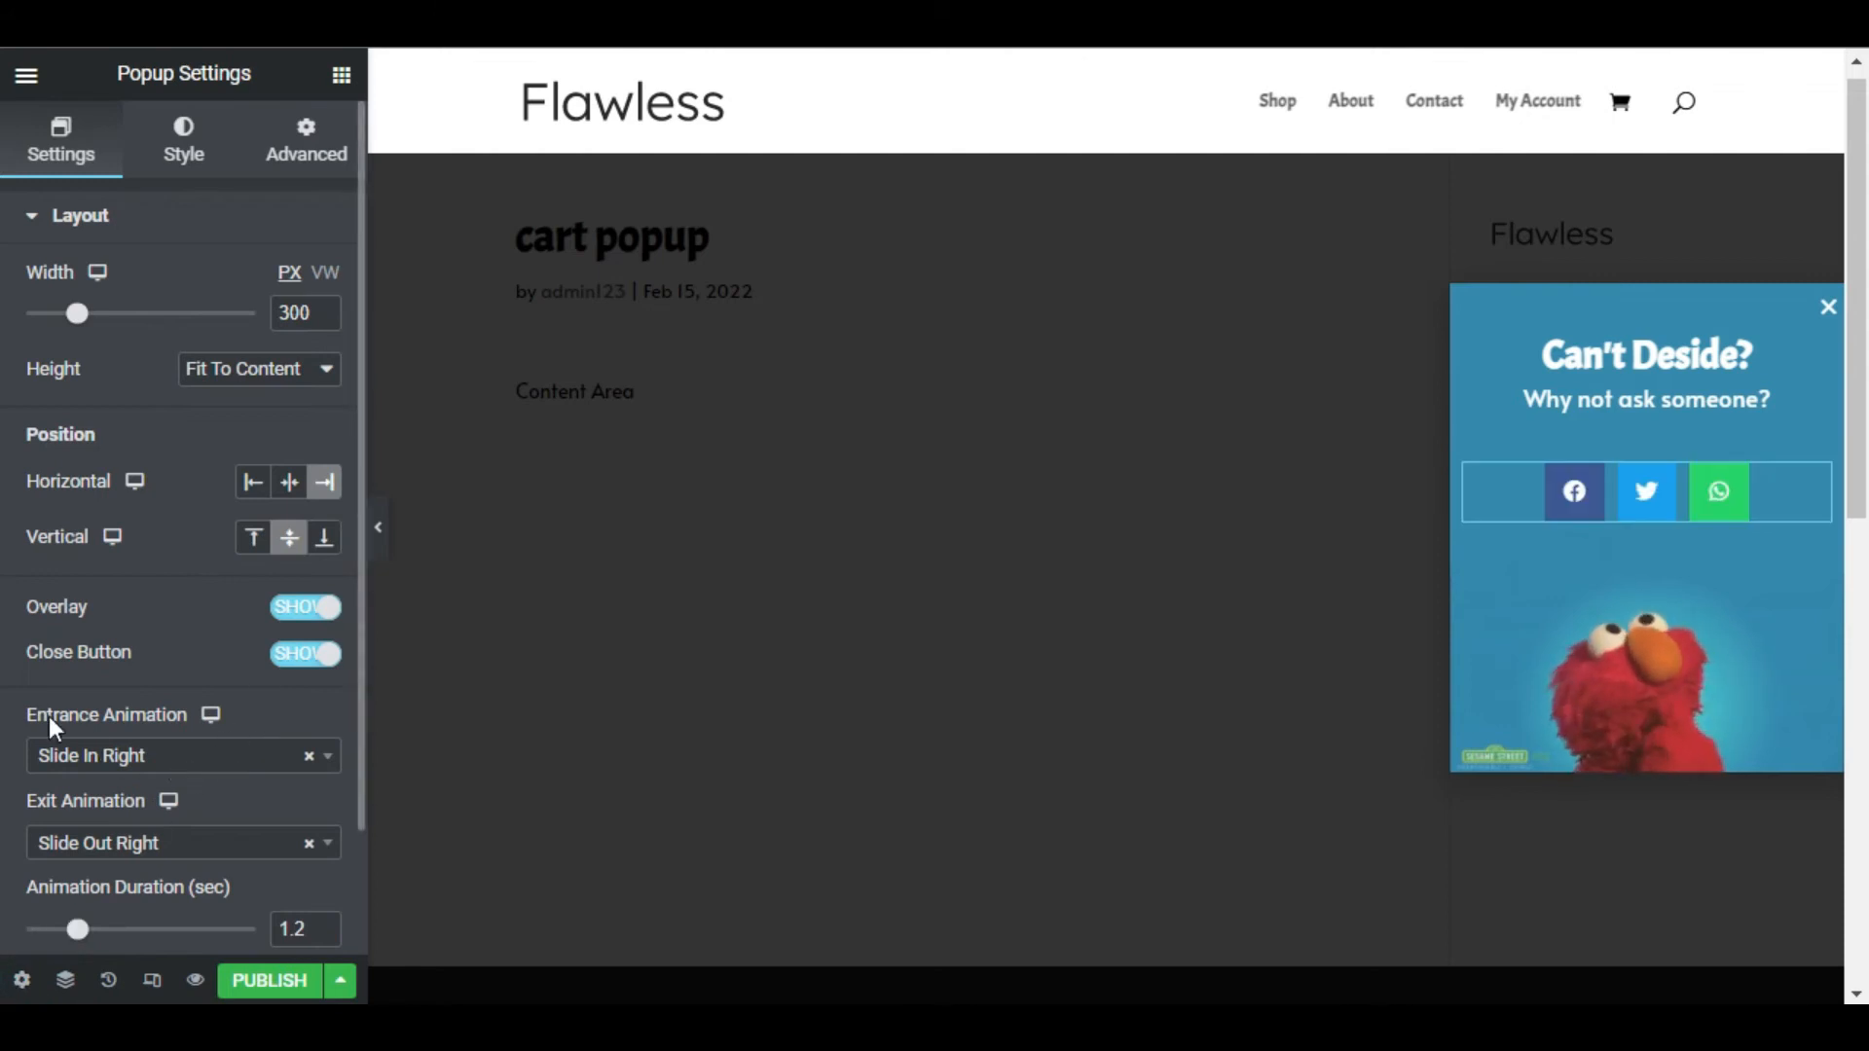
pyautogui.moveTo(59, 715); pyautogui.dragTo(148, 715)
pyautogui.click(214, 763)
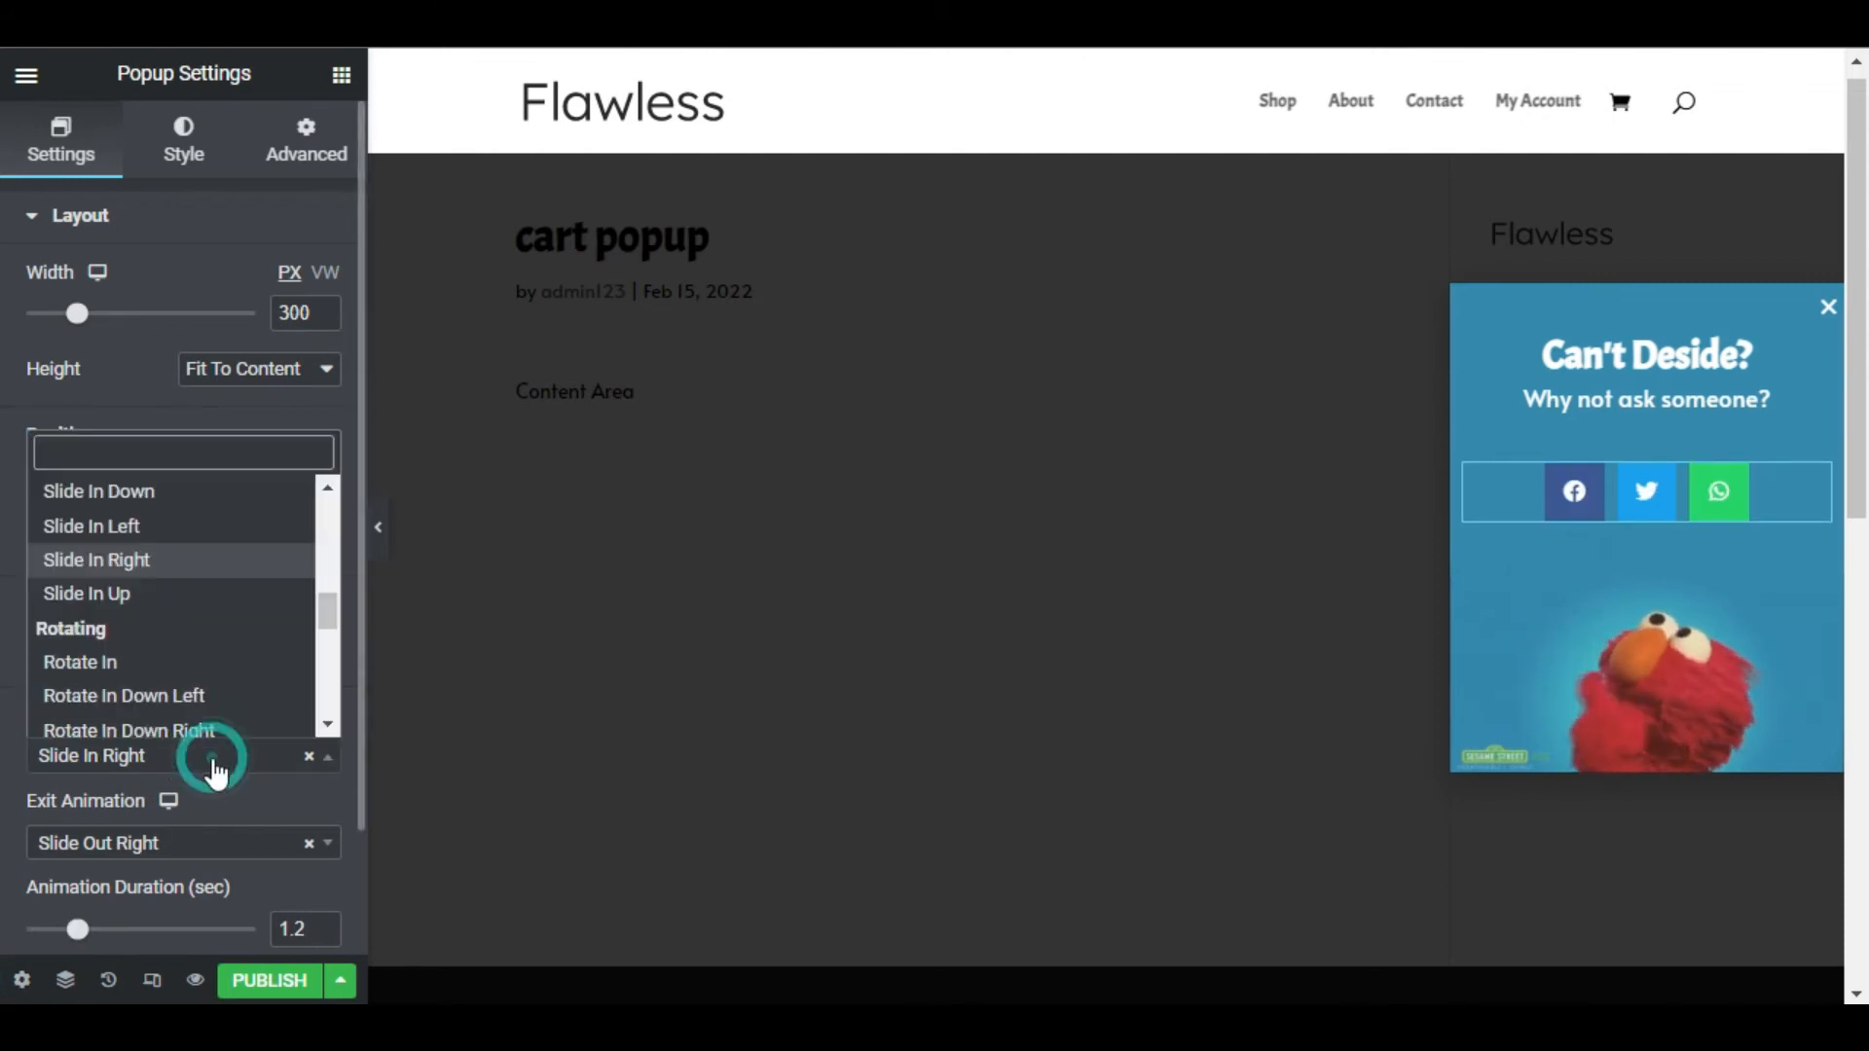
pyautogui.click(107, 574)
pyautogui.click(176, 901)
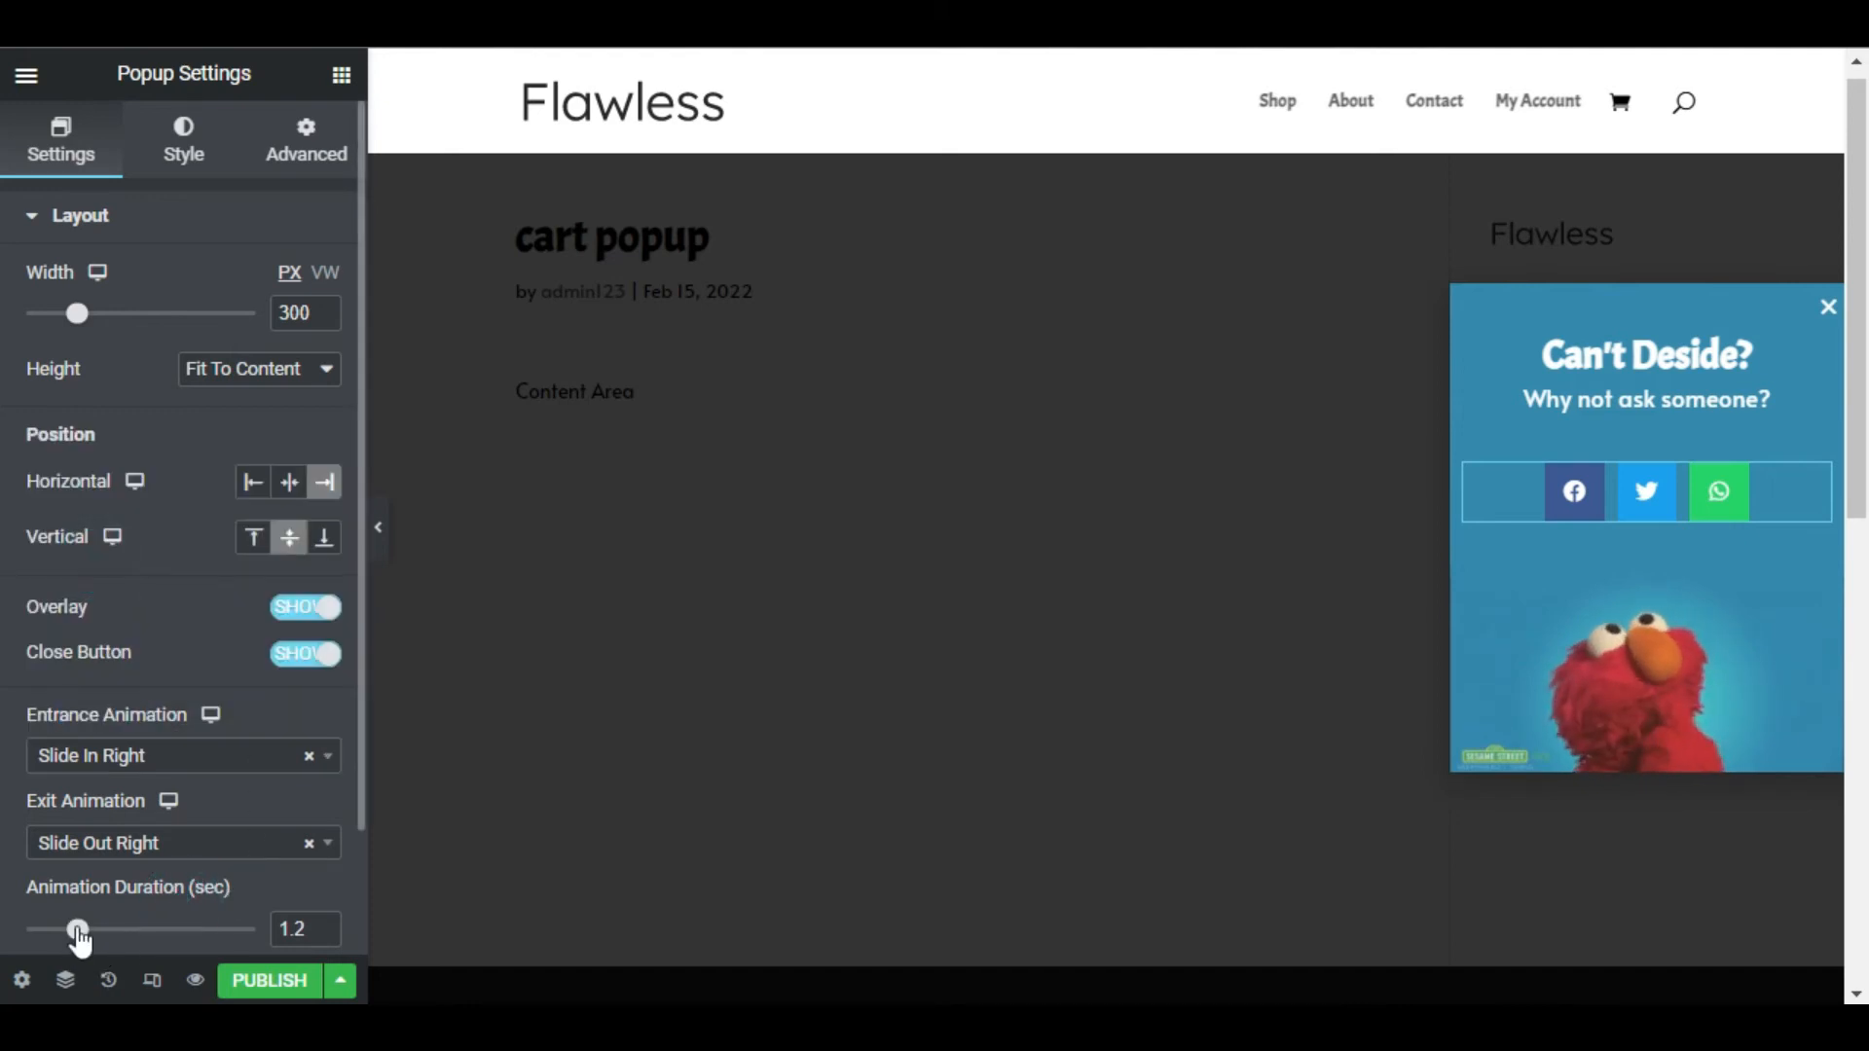
pyautogui.scroll(-2, 244, 906)
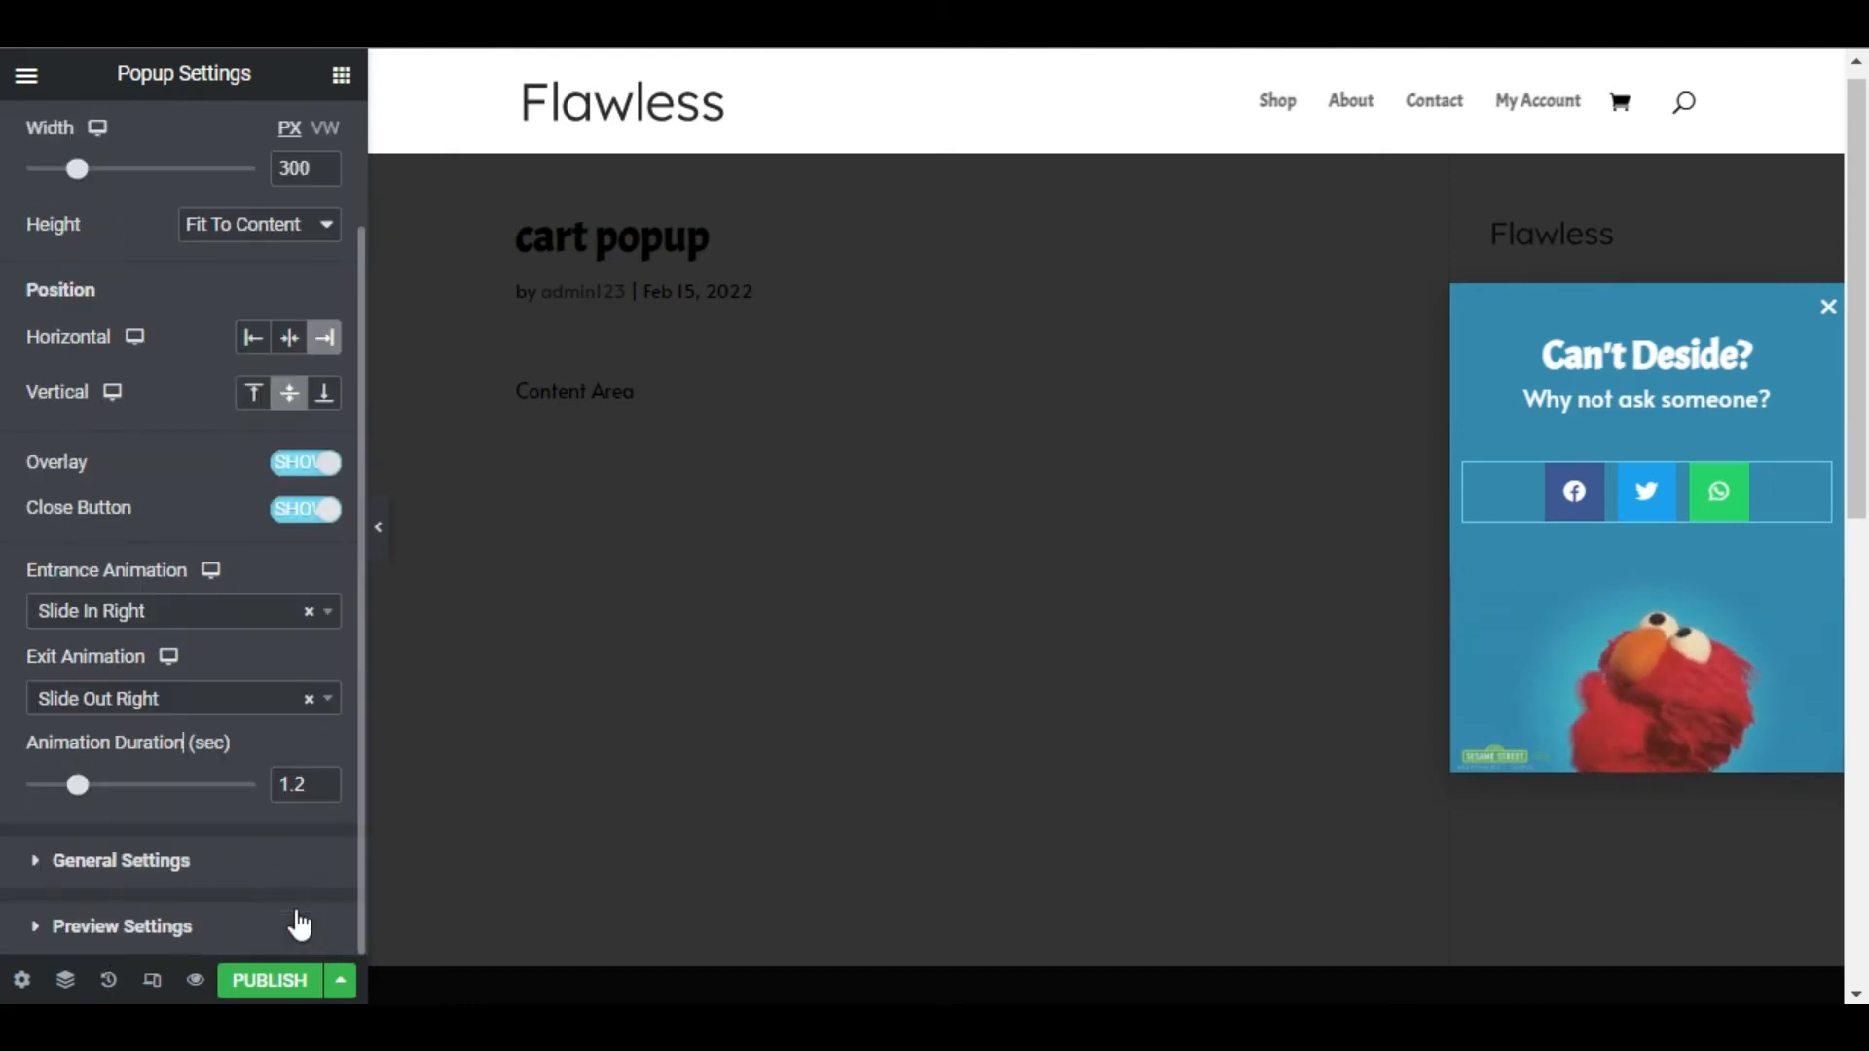
# Start publishing the popup and add a display condition that includes Singular, Pages, Cart
pyautogui.click(249, 986)
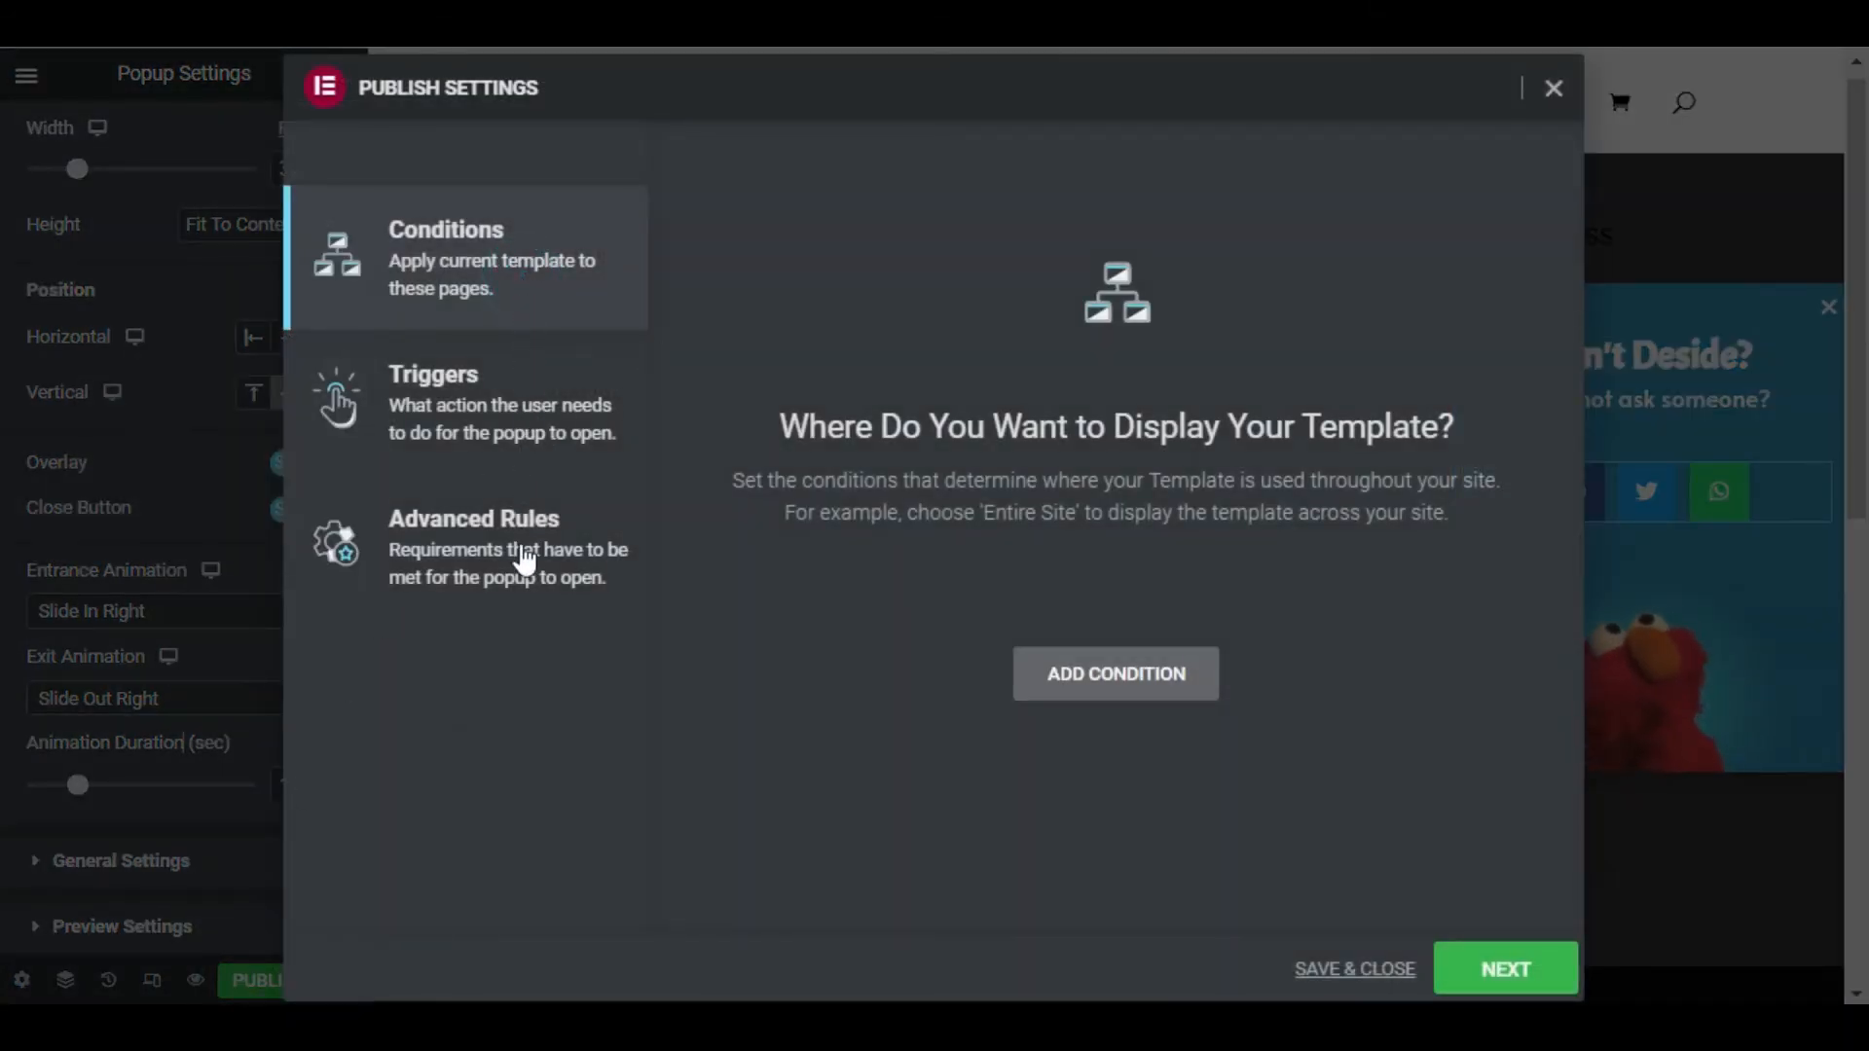
pyautogui.click(1137, 689)
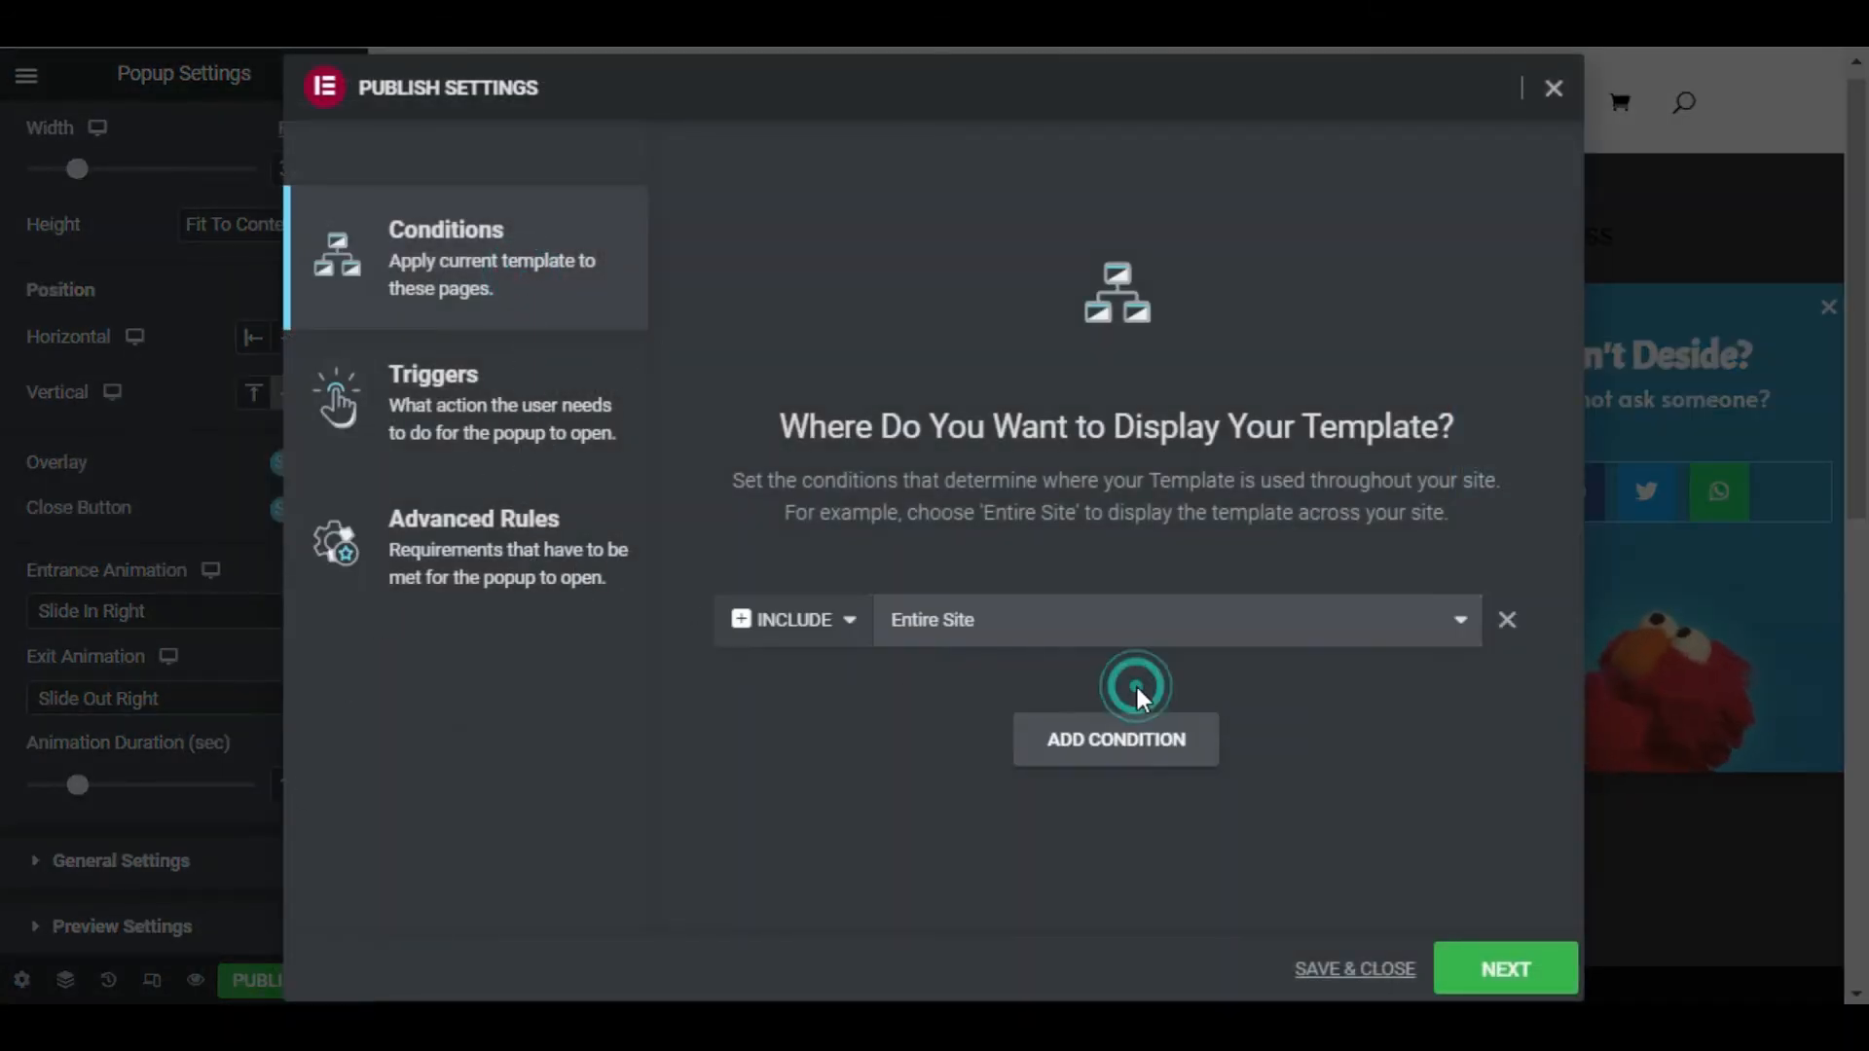
pyautogui.click(959, 623)
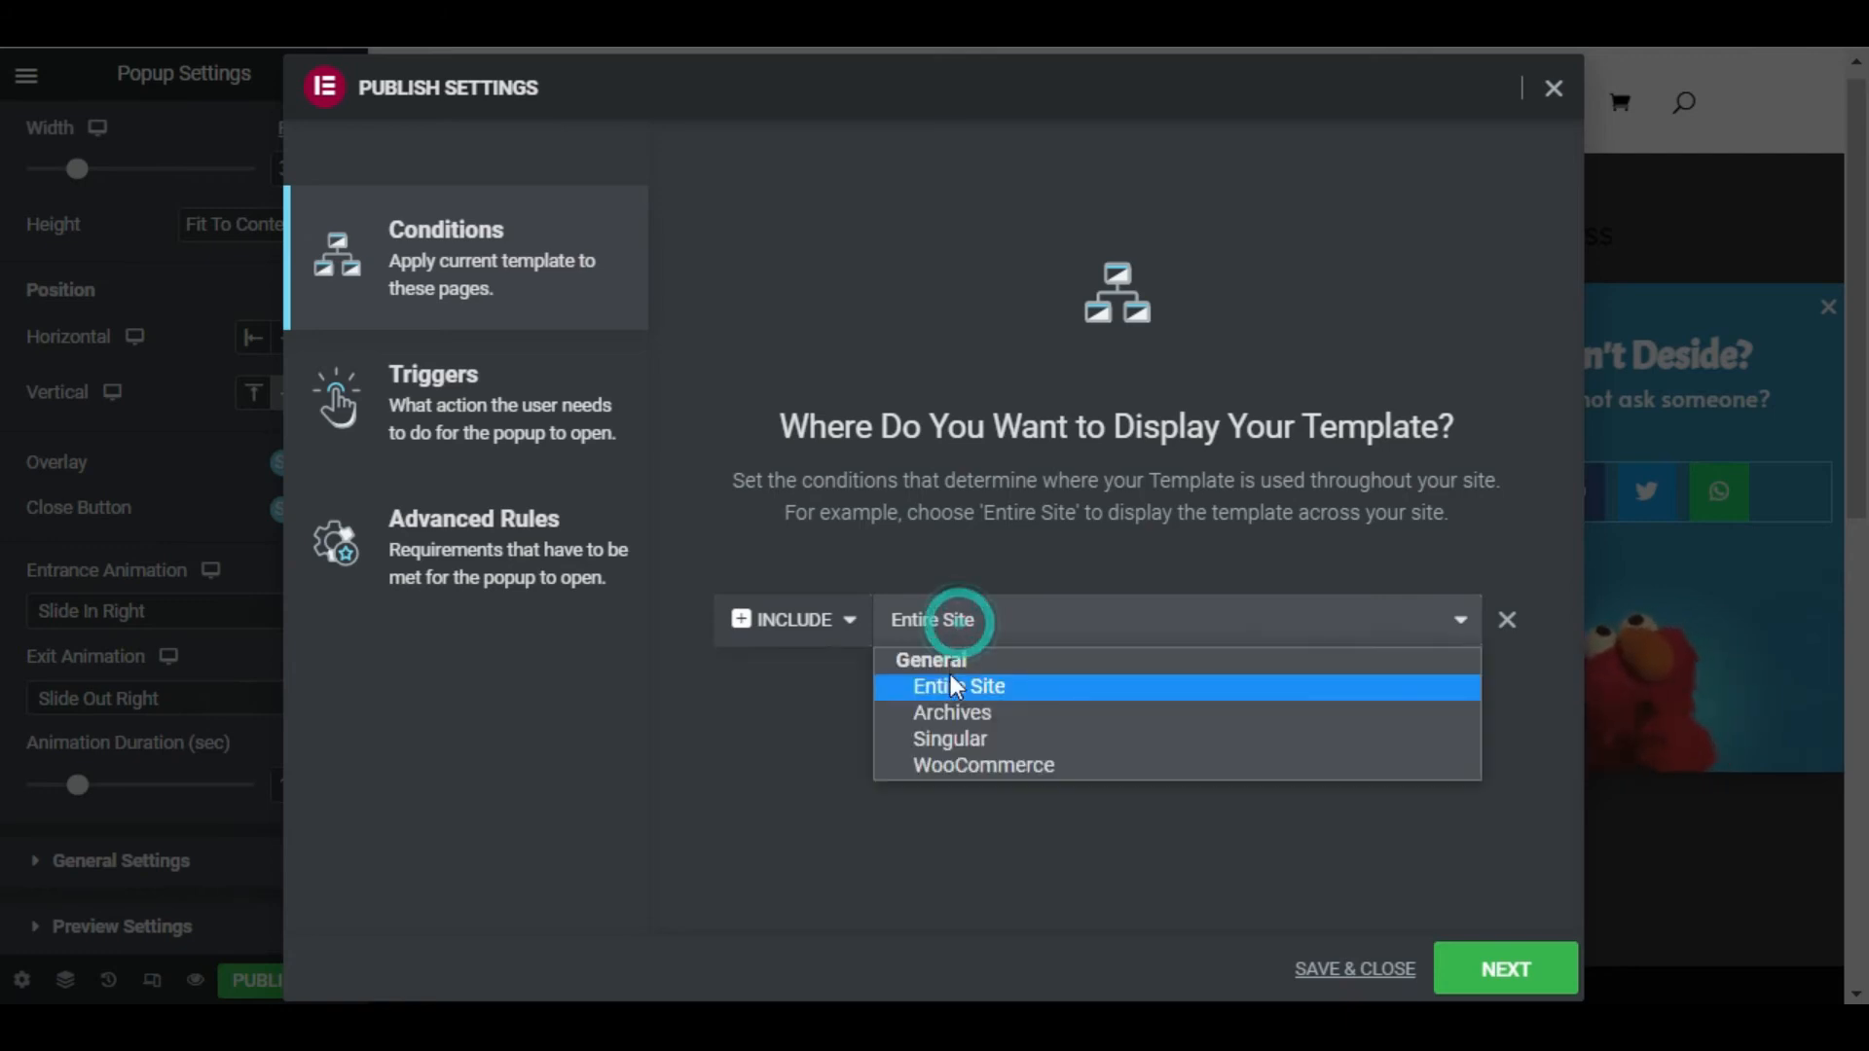
pyautogui.click(960, 738)
pyautogui.click(1244, 635)
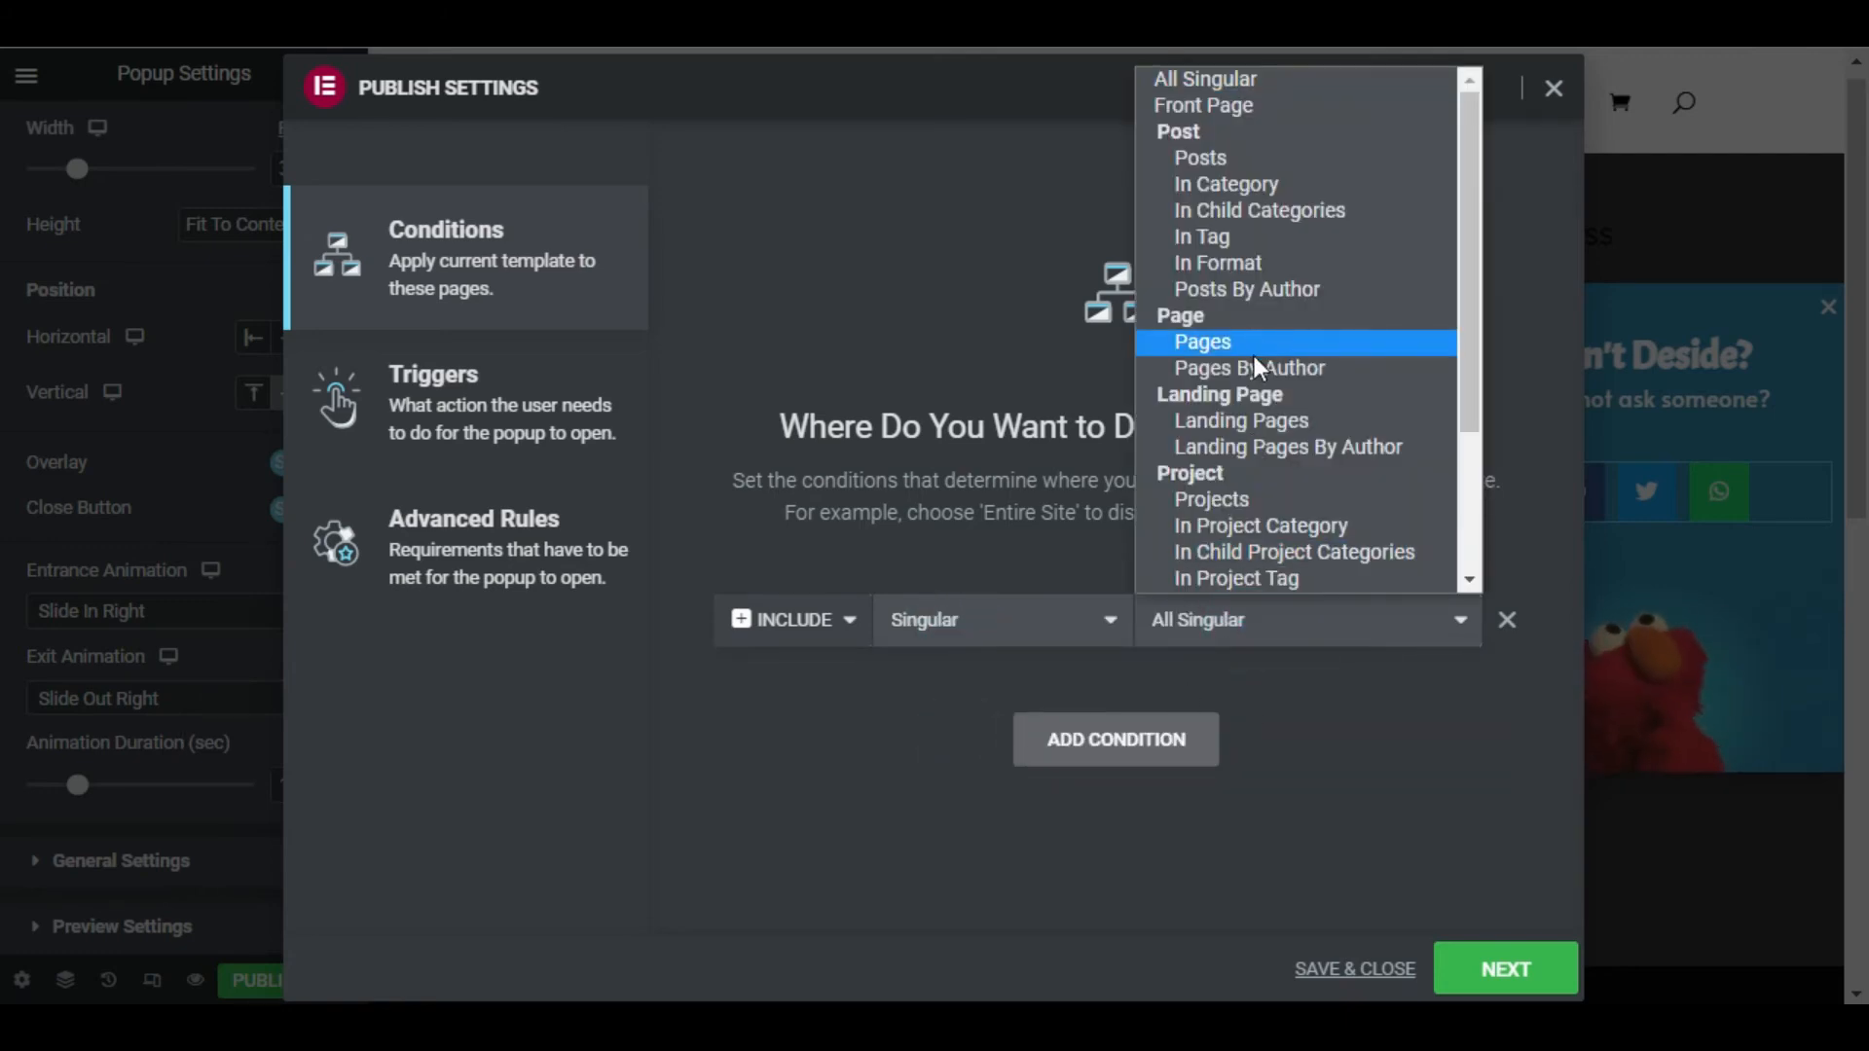
pyautogui.click(1254, 352)
pyautogui.click(1402, 628)
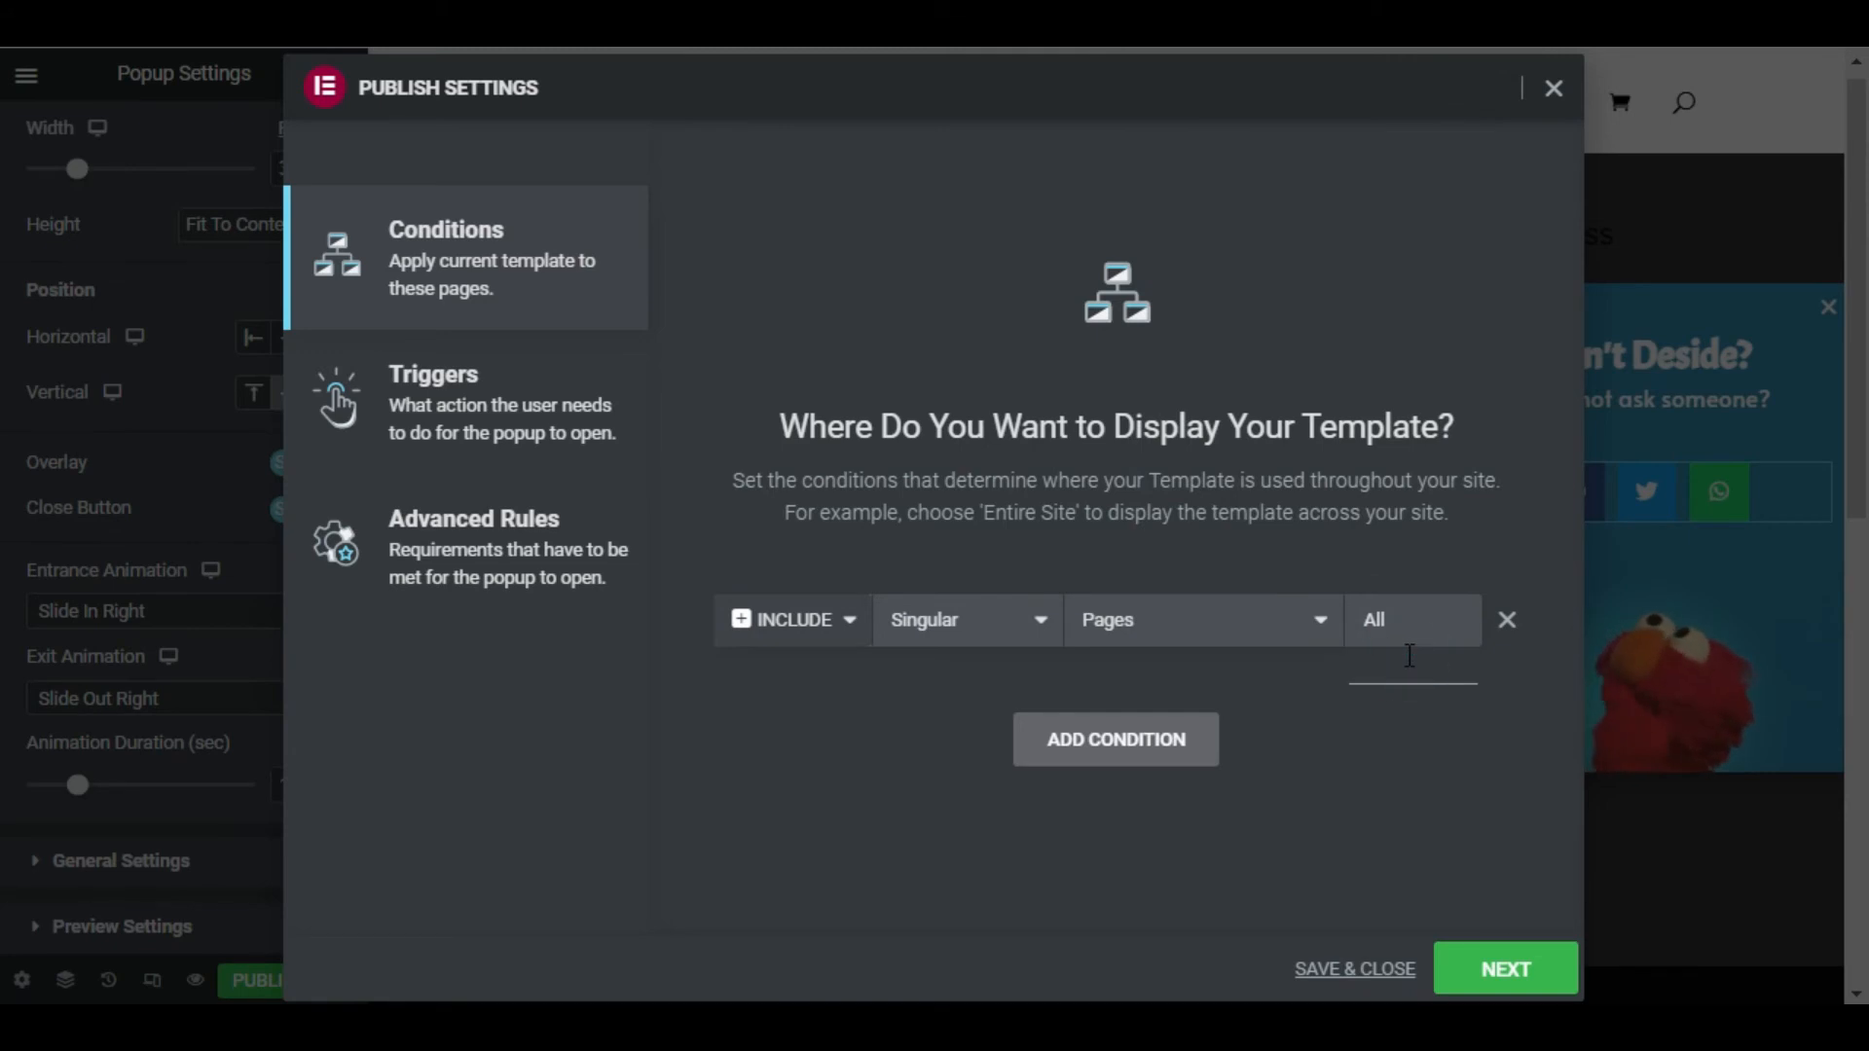
pyautogui.write('cart')
pyautogui.click(1427, 703)
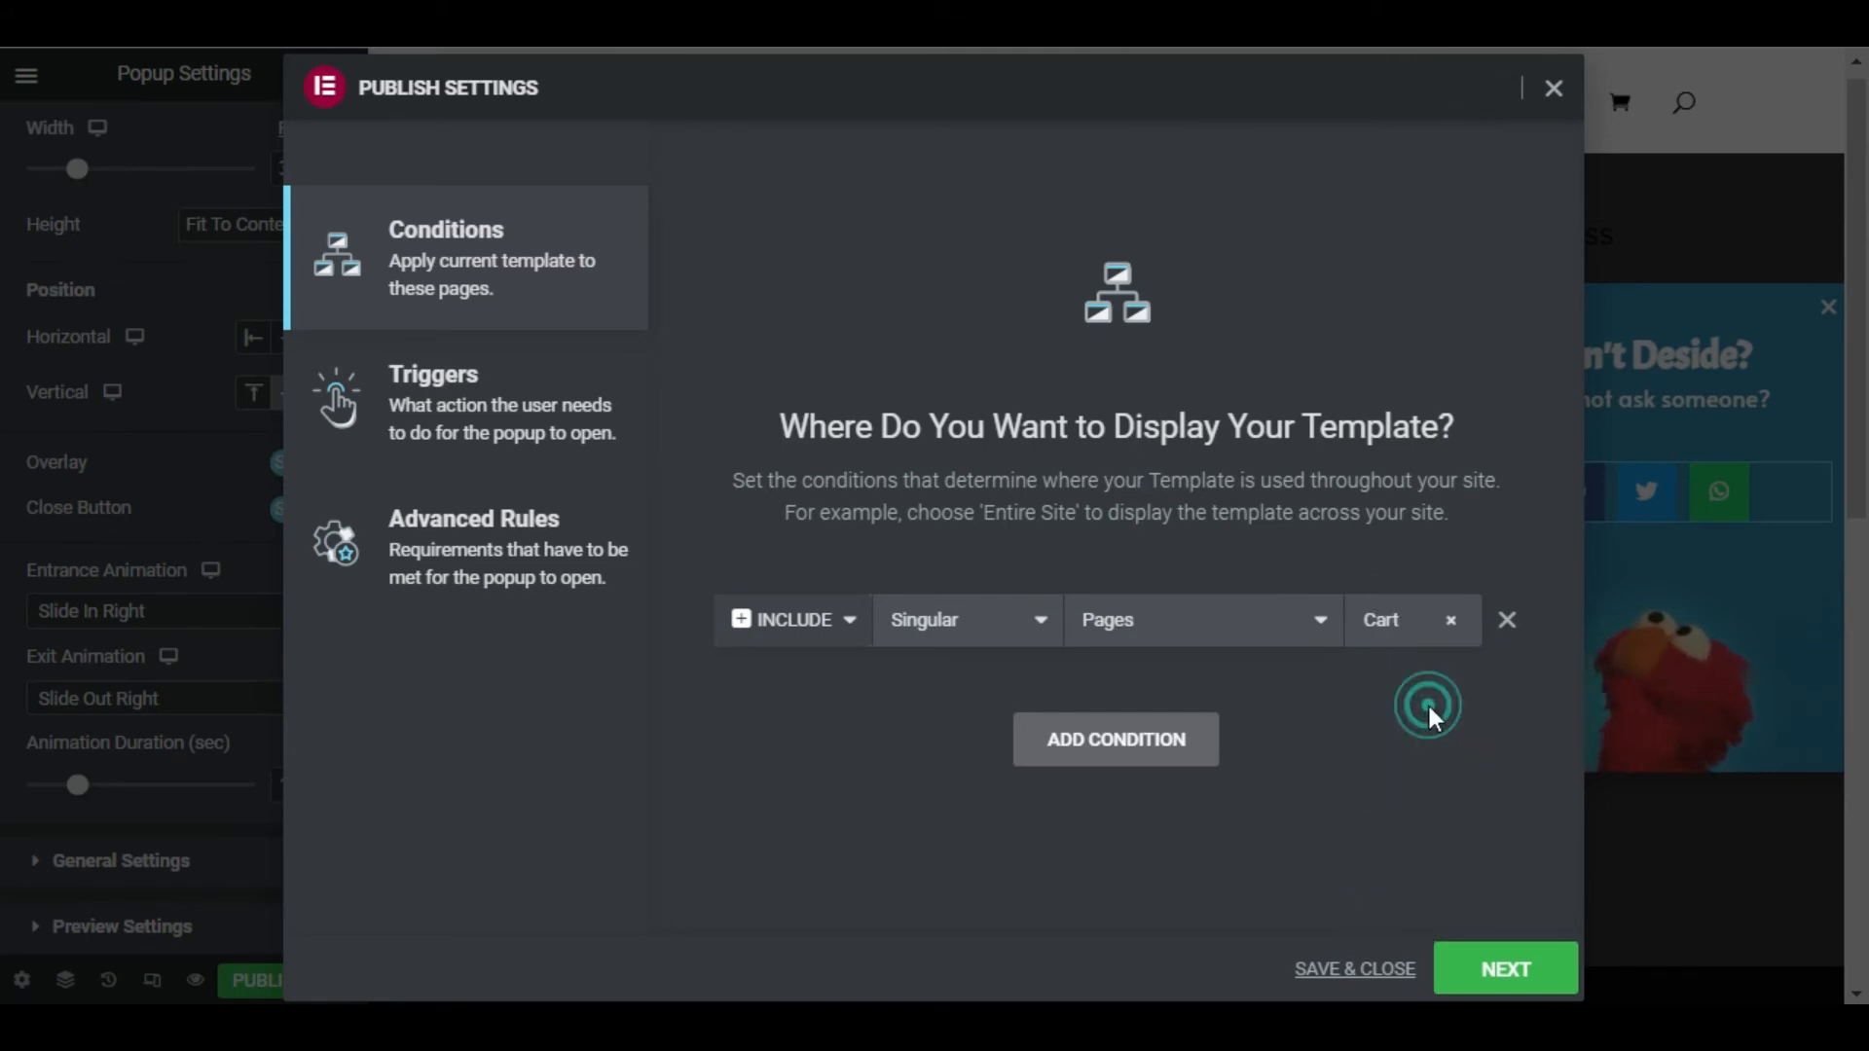
# Enable the After Inactivity trigger, save the publish settings without advanced rules, and dismiss the popup on the live Cart page
pyautogui.click(1481, 970)
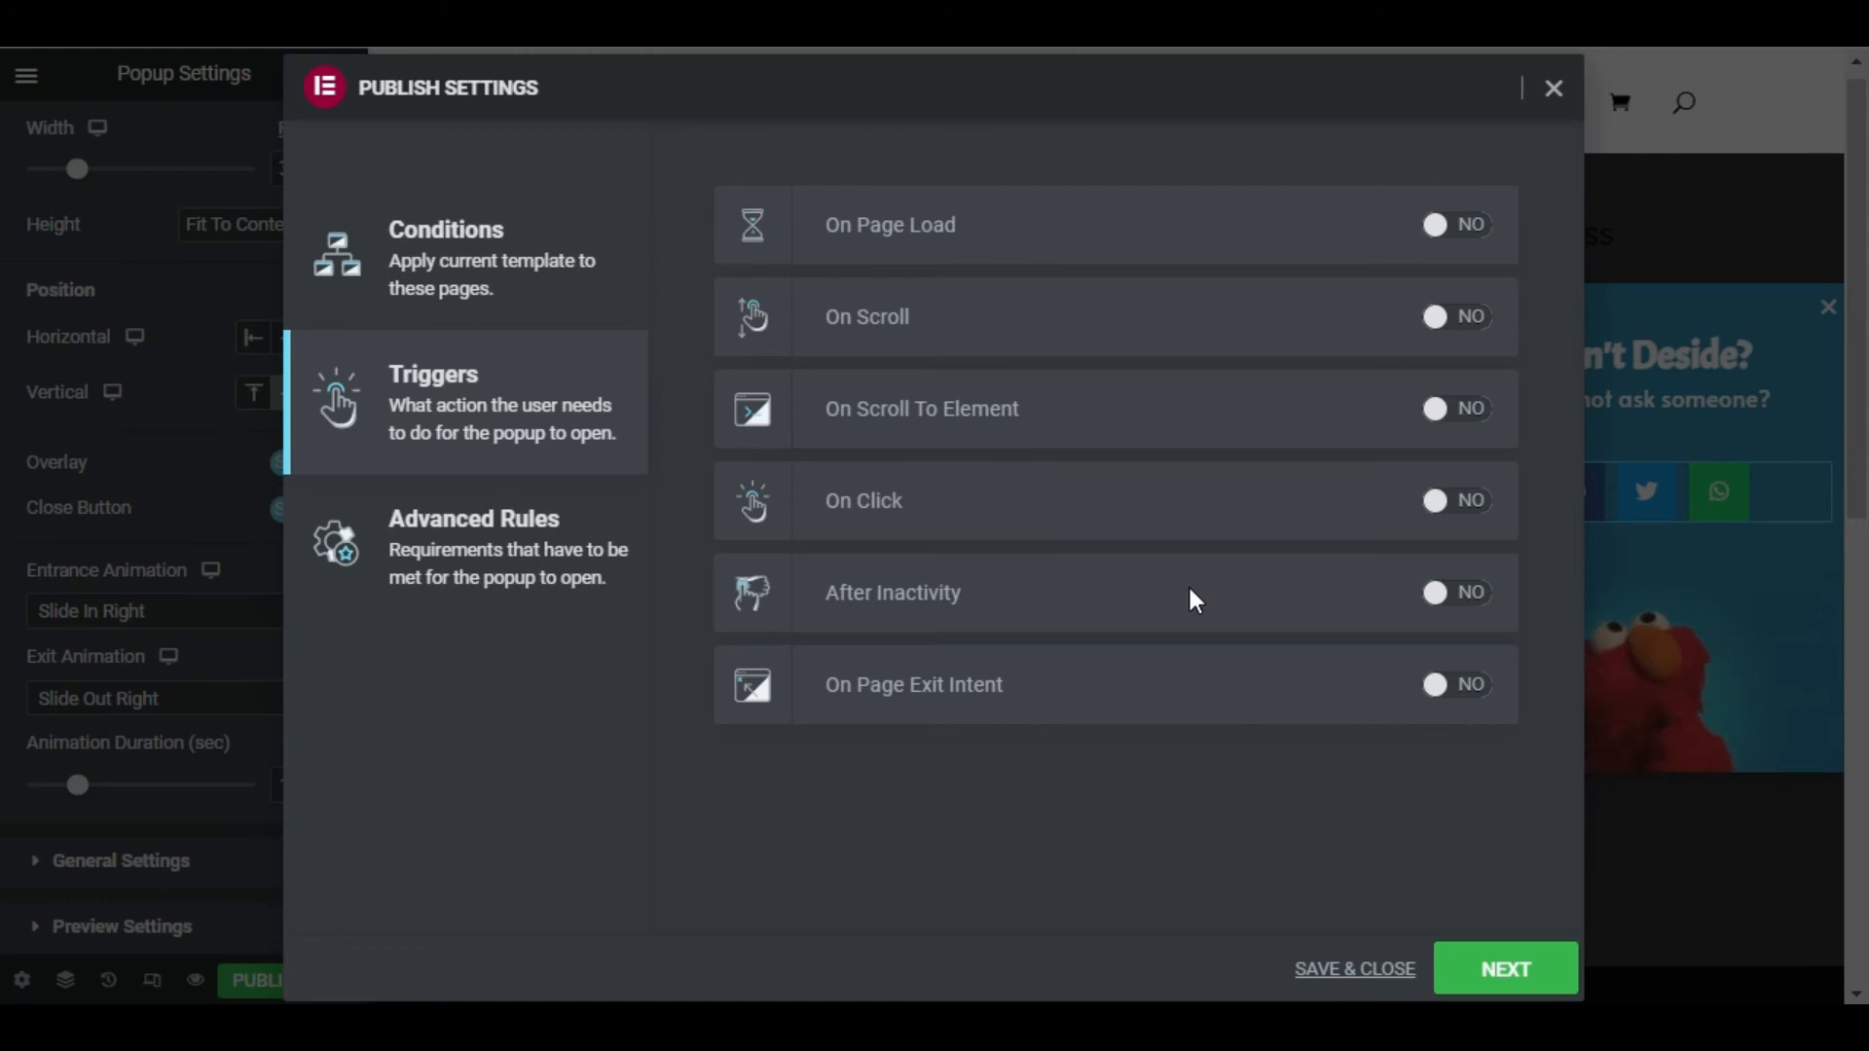
pyautogui.click(1447, 600)
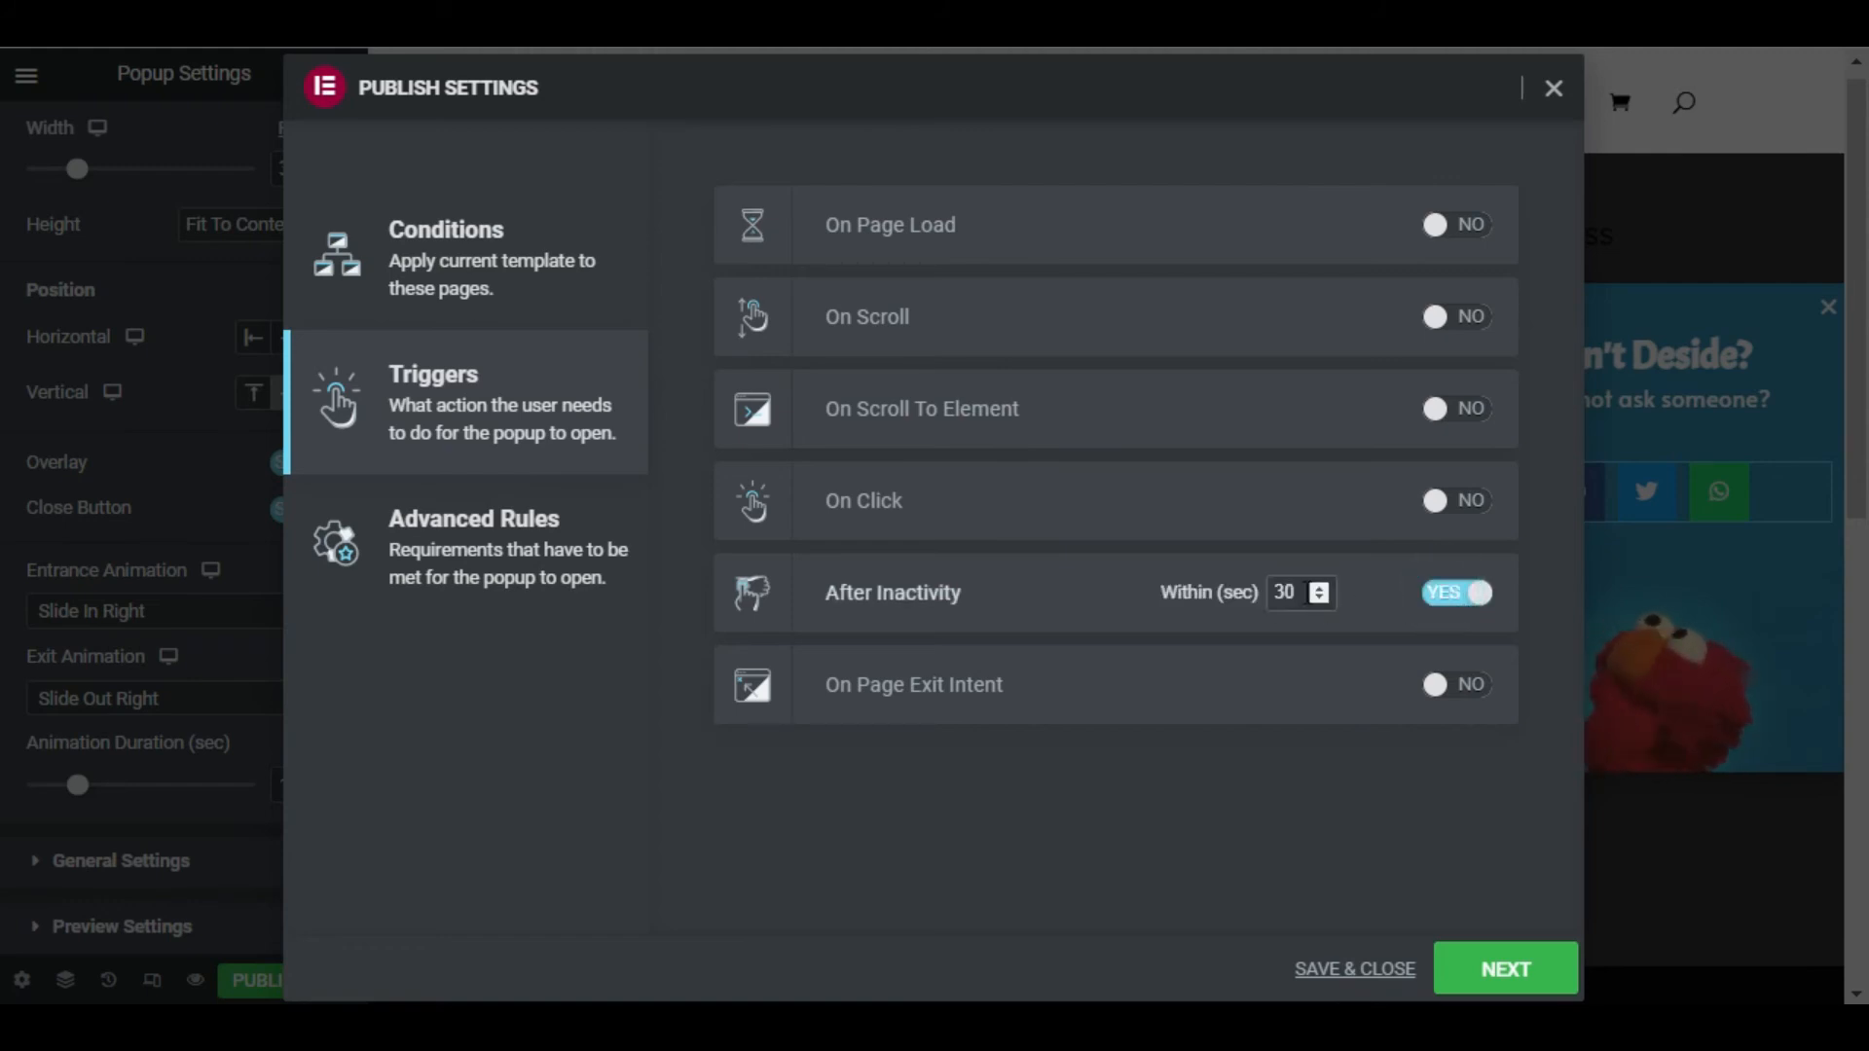
pyautogui.click(1449, 952)
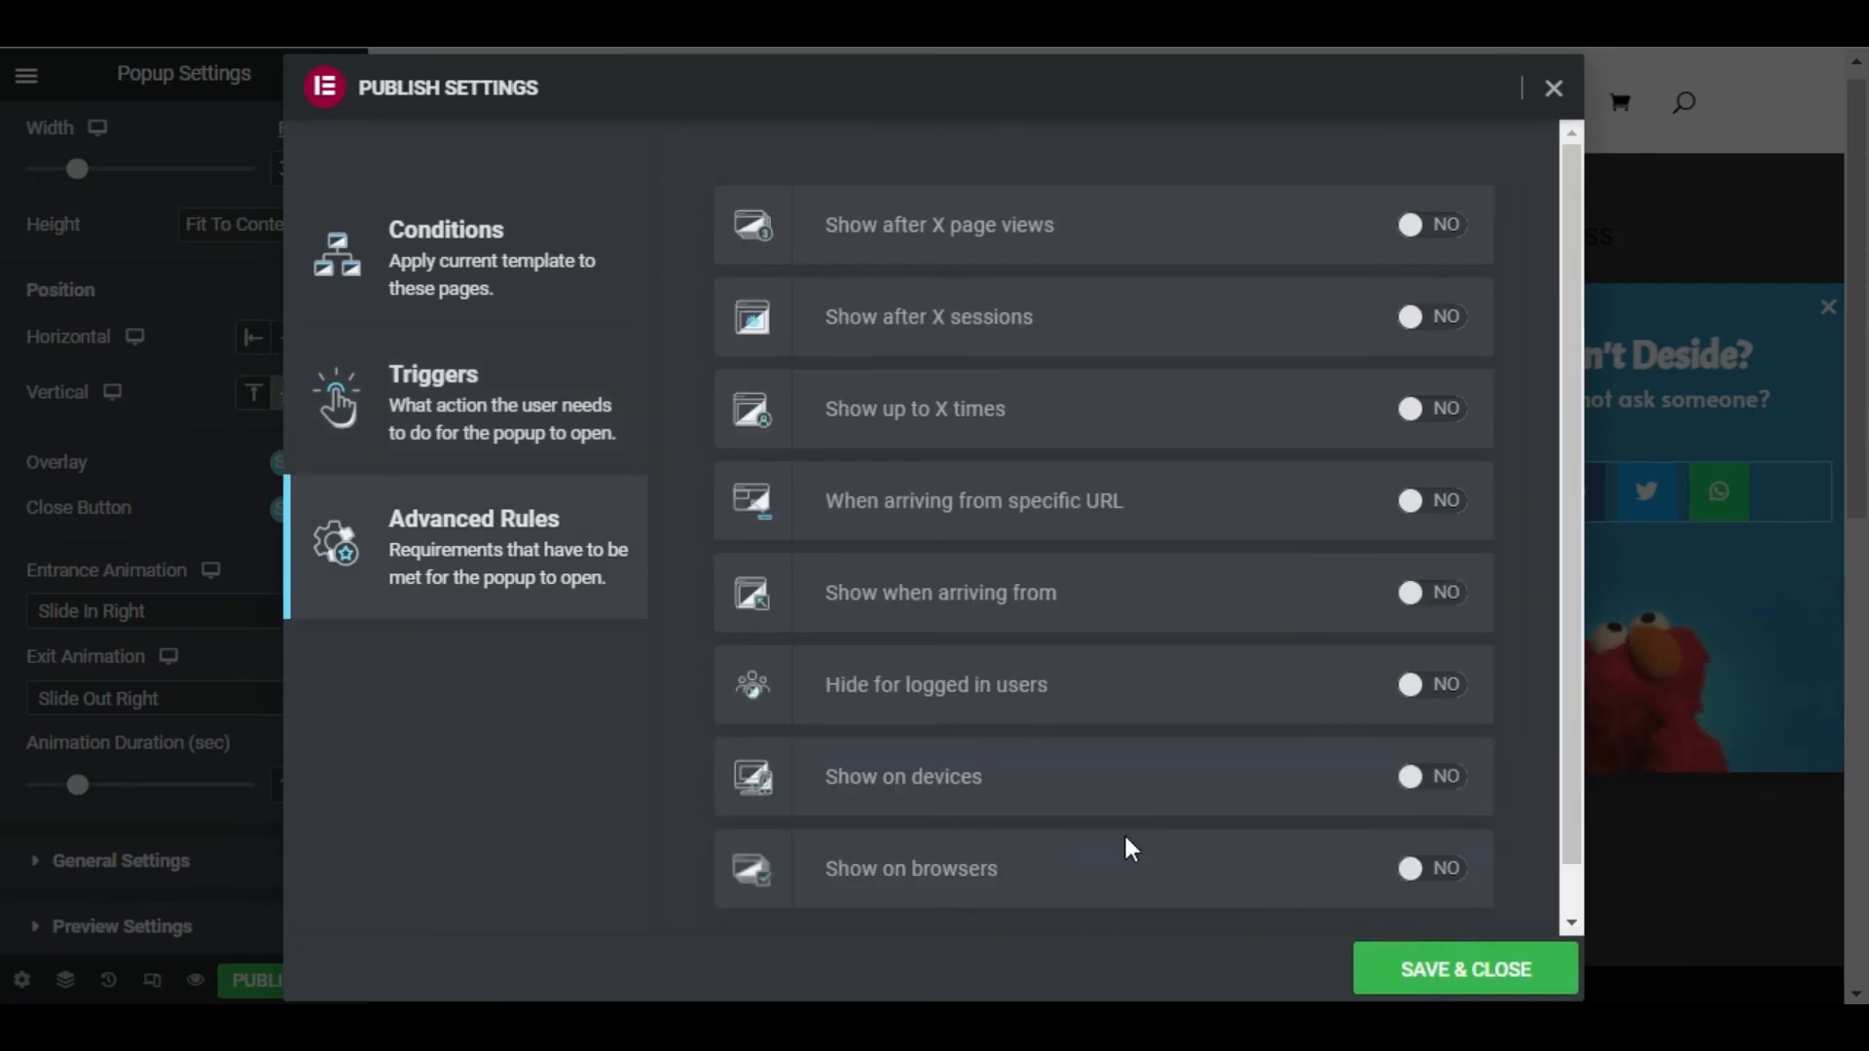
pyautogui.click(1411, 970)
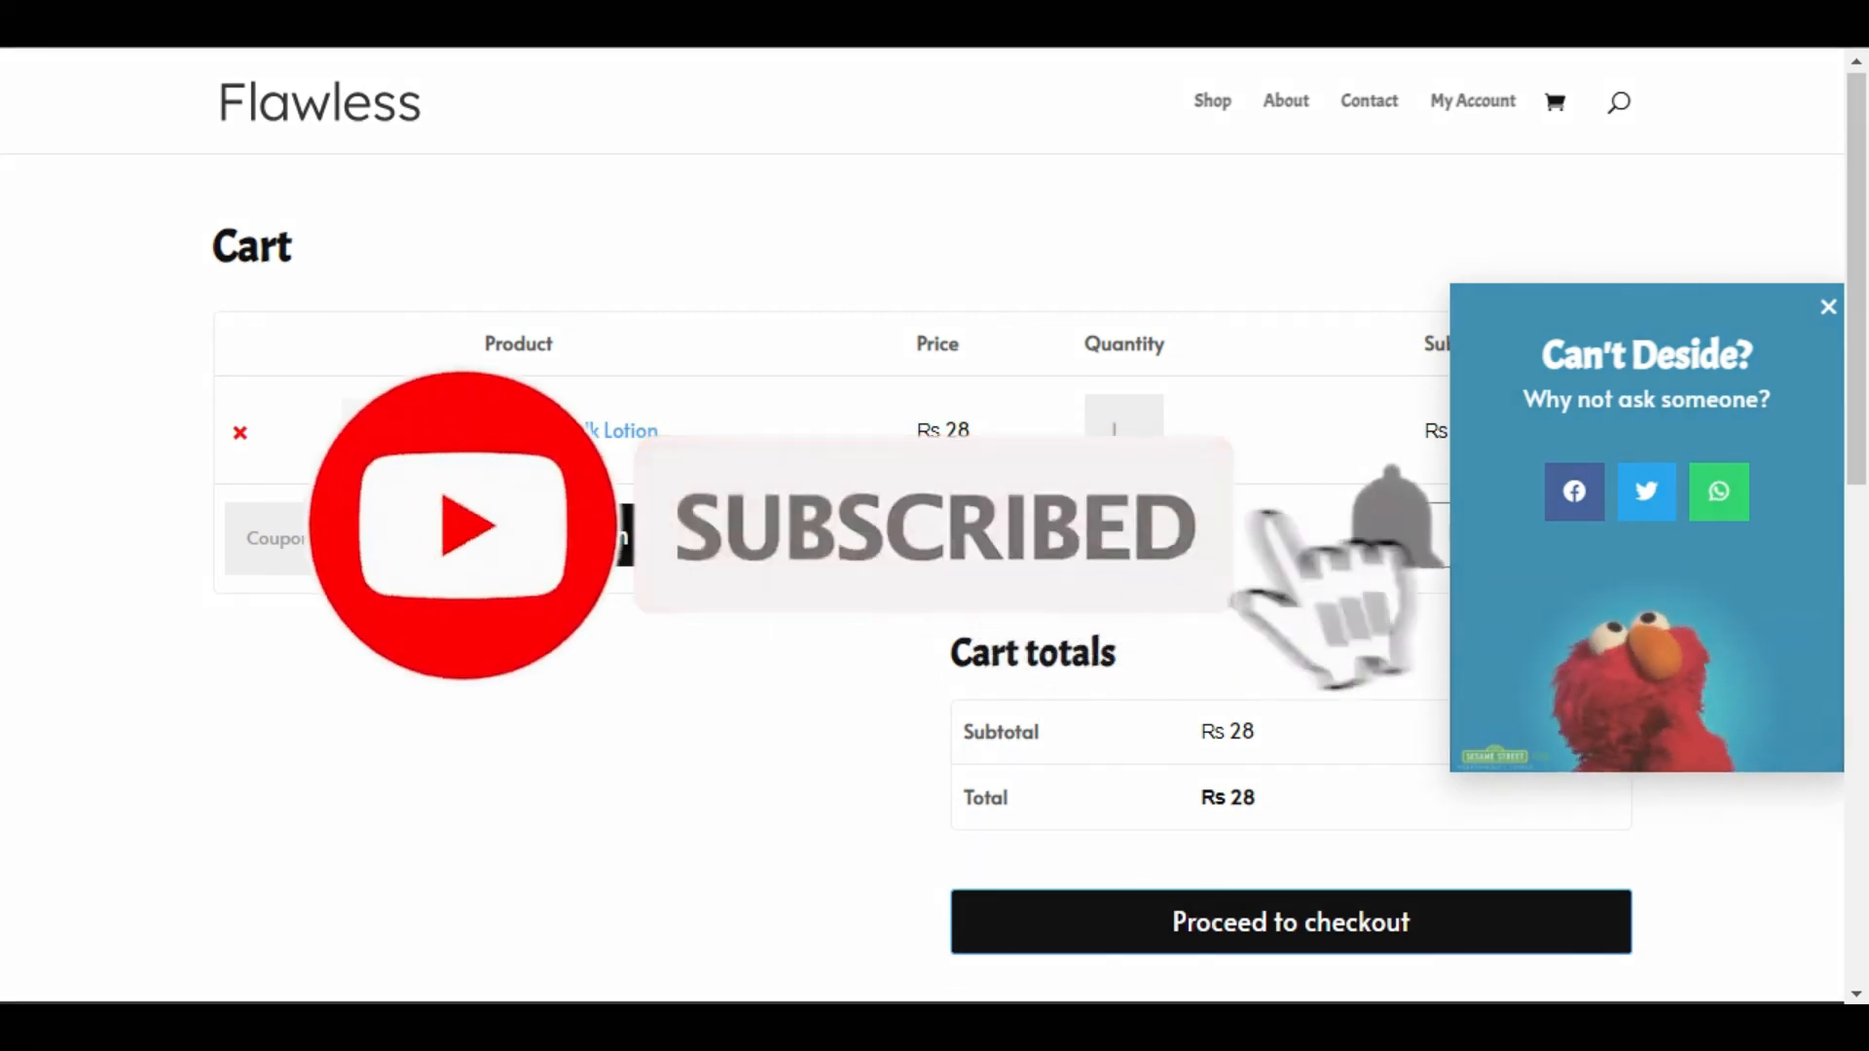
pyautogui.click(1827, 308)
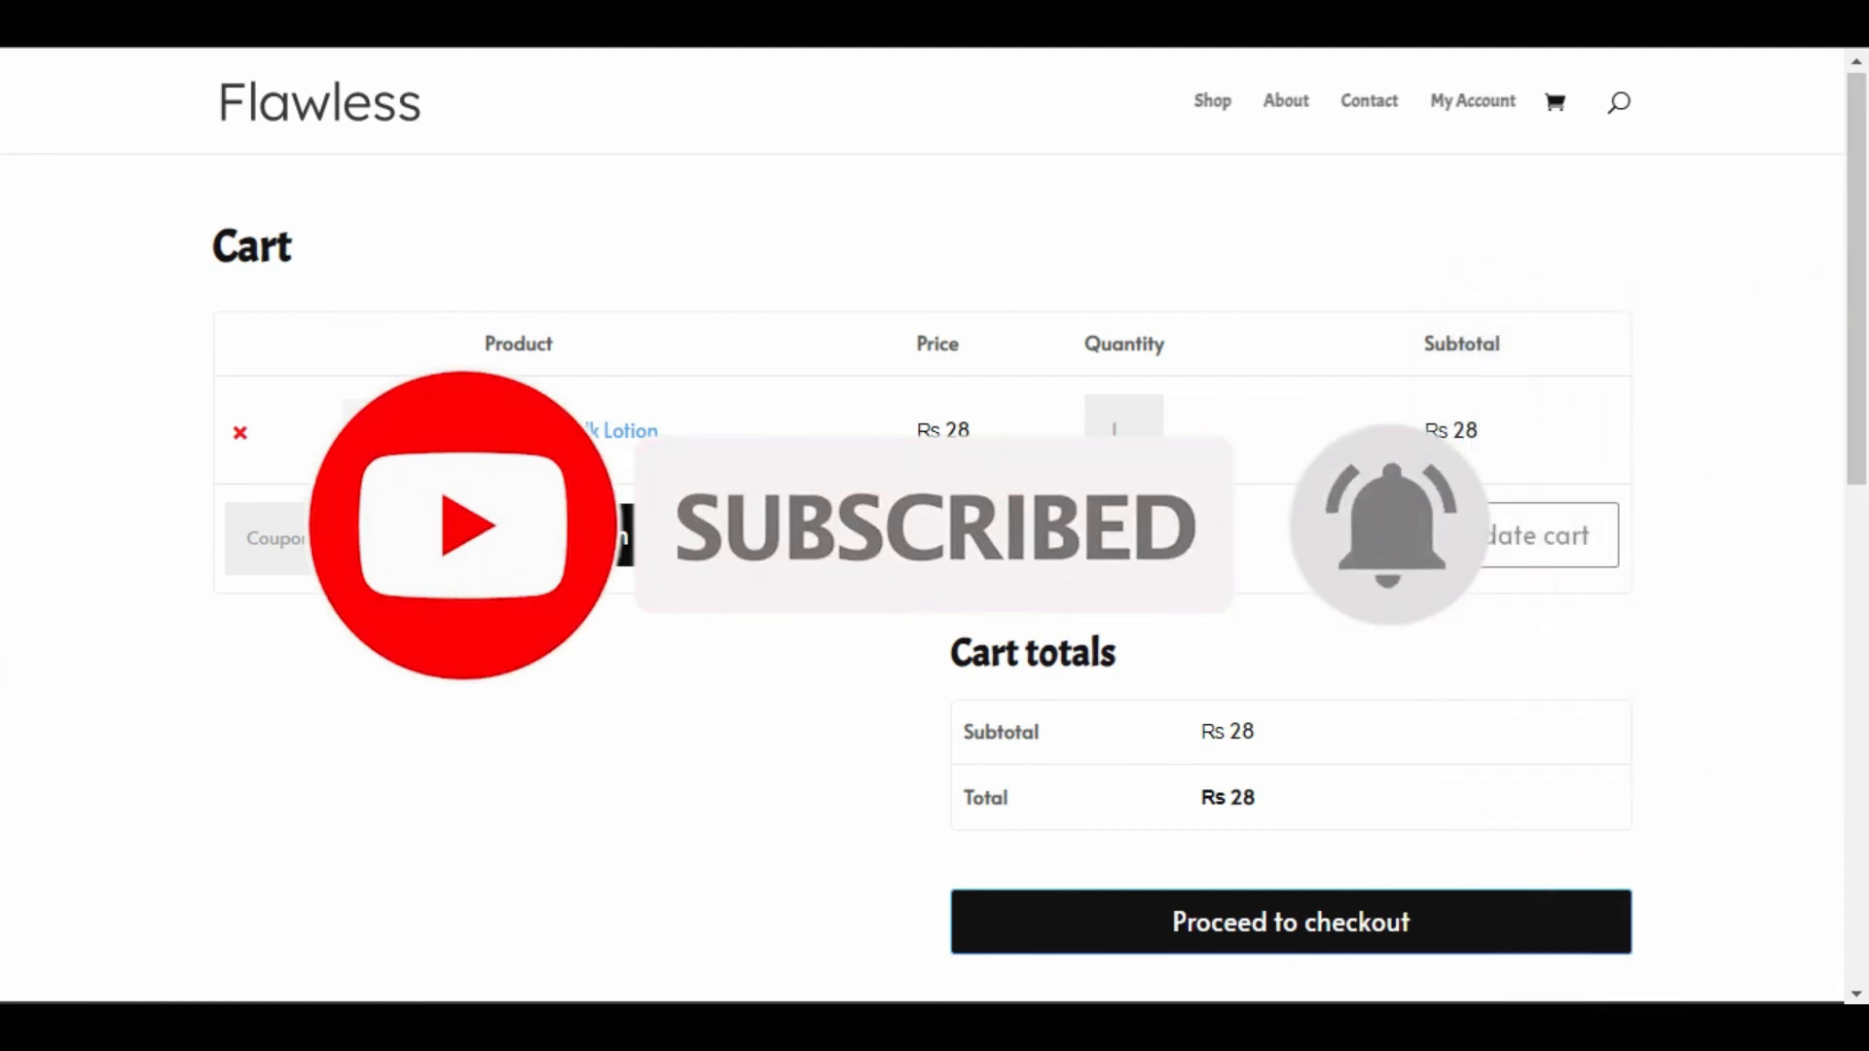